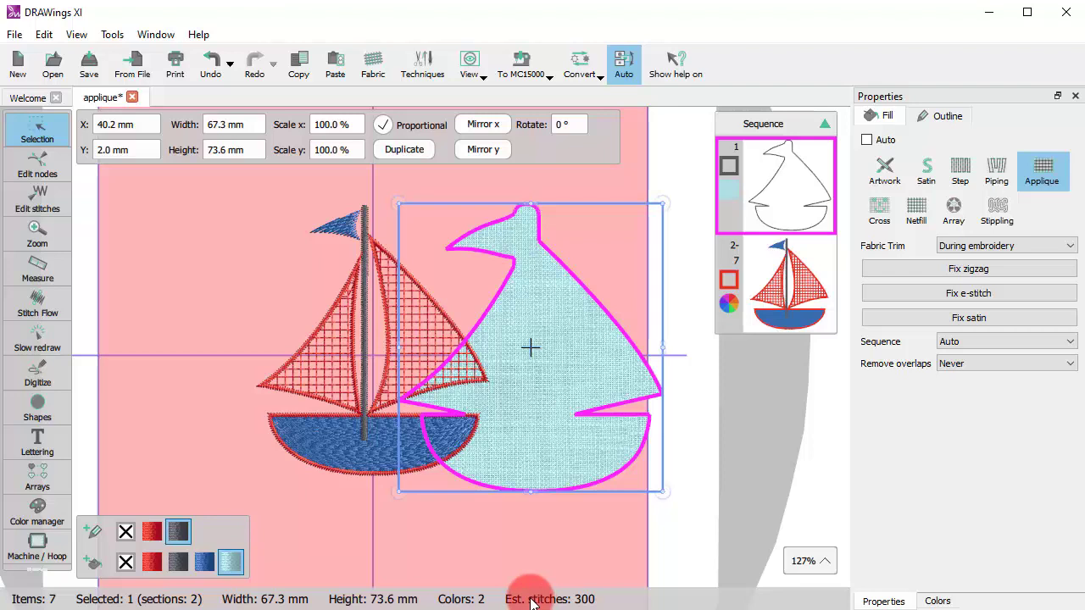
- Undo the last move of the applique shape and run the Slow redraw simulation forward over its first outline
key("ctrl+z")
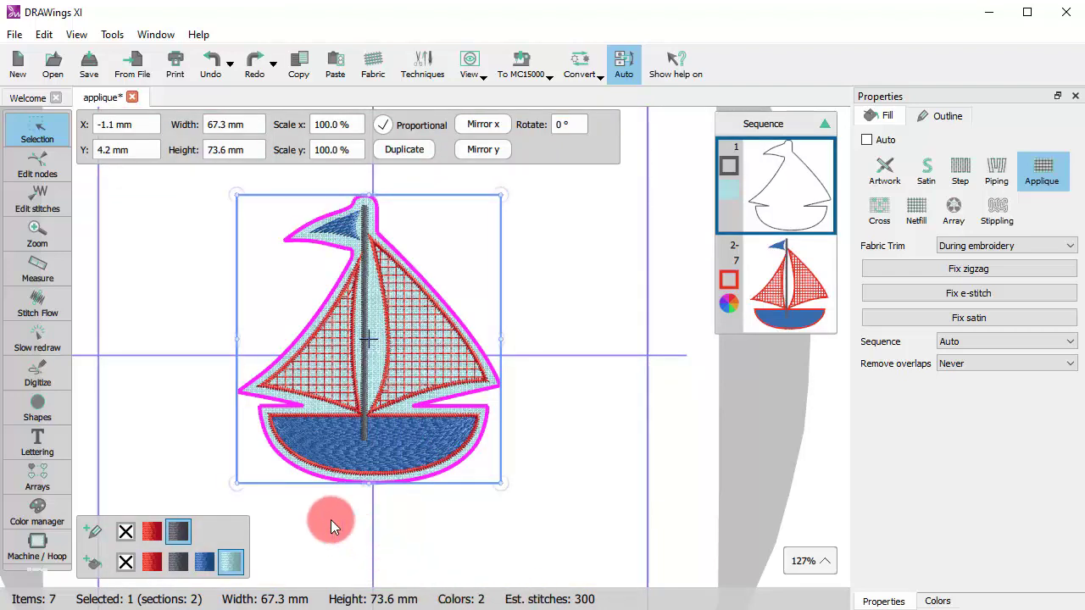
left_click(29, 336)
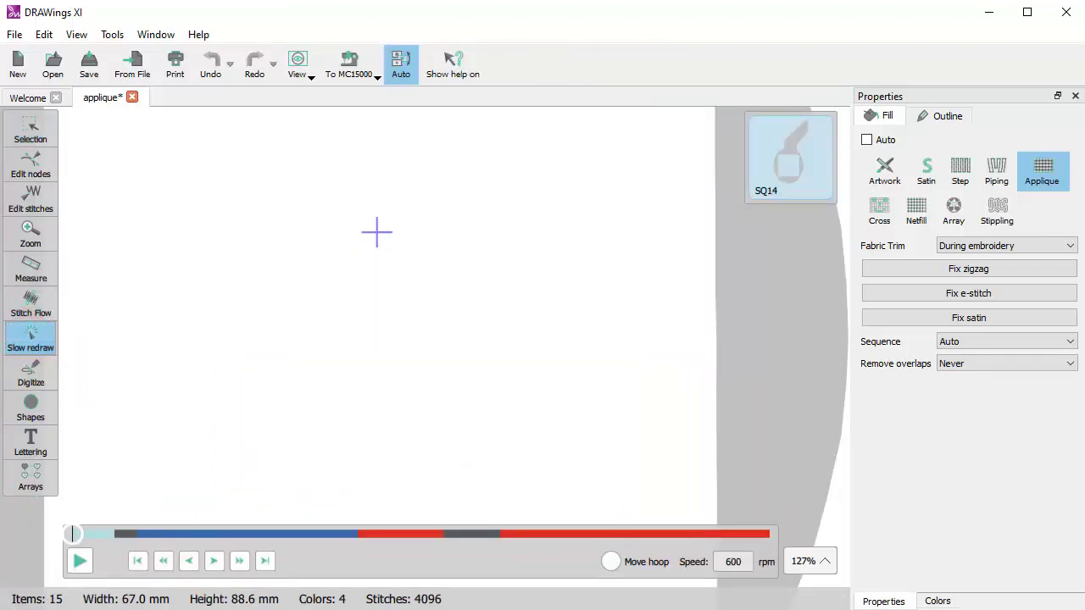
left_click_drag(72, 533, 93, 536)
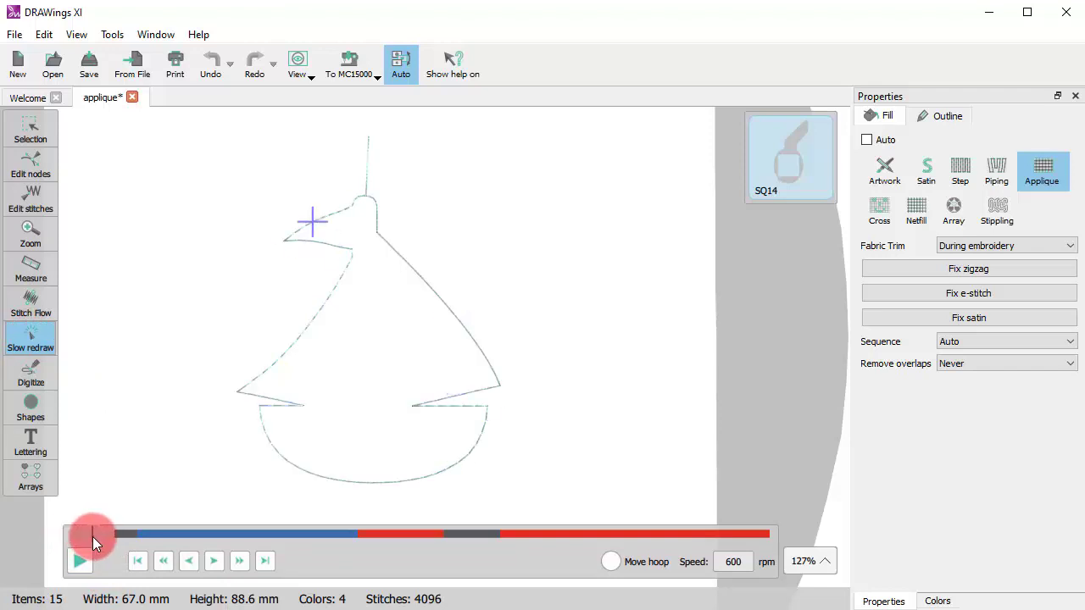
- Step the simulation backward and forward around the point where the applique's first placement outline ends
left_click(188, 560)
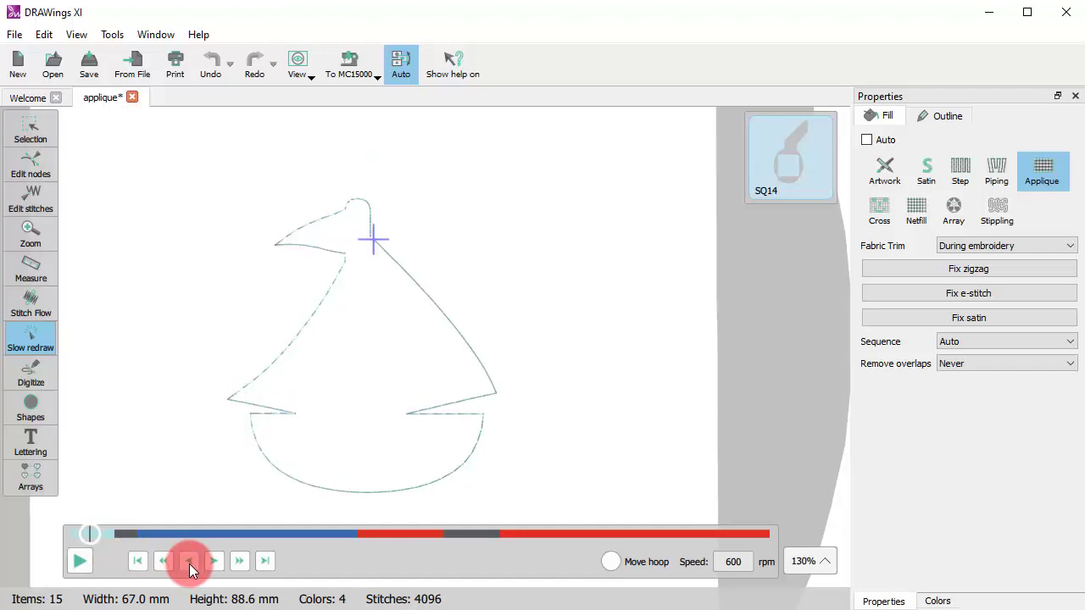
left_click(213, 562)
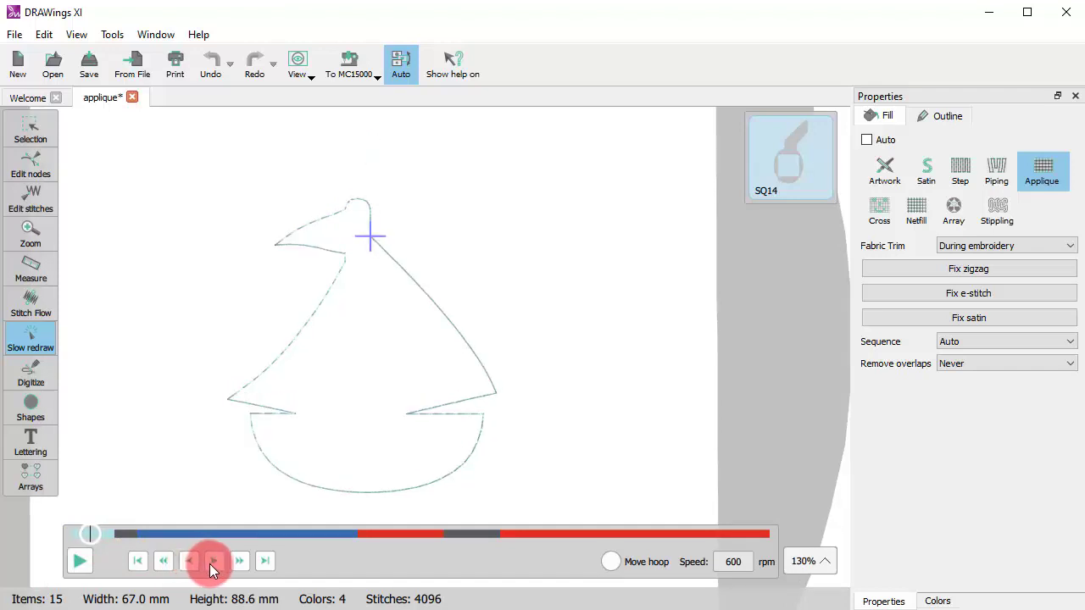
left_click(213, 562)
left_click(184, 563)
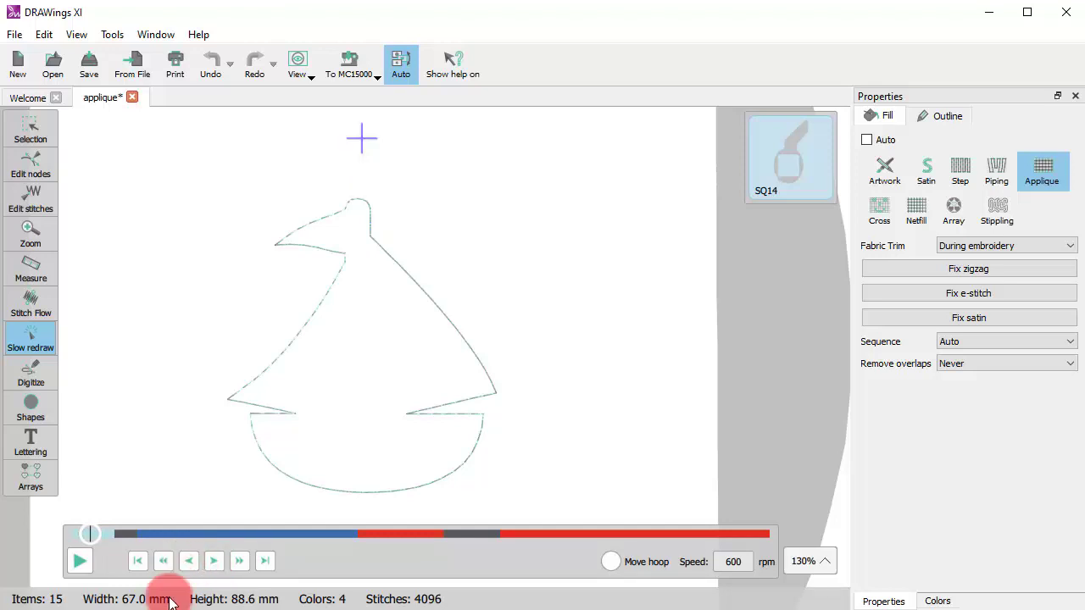
left_click(227, 575)
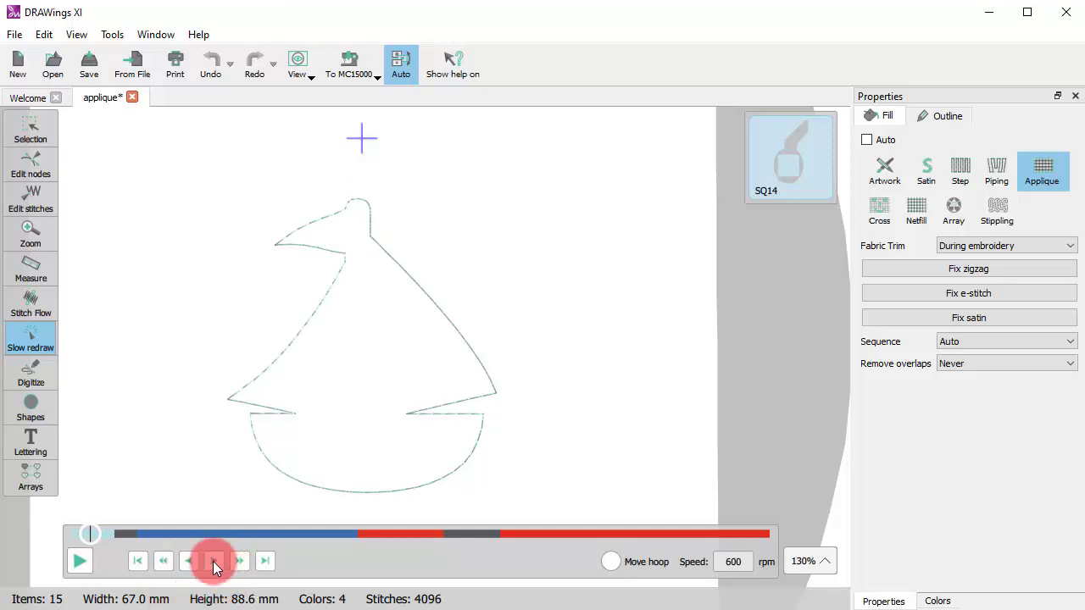
- Play part of the applique's second outline pass and skip to the end of that pass
left_click(86, 563)
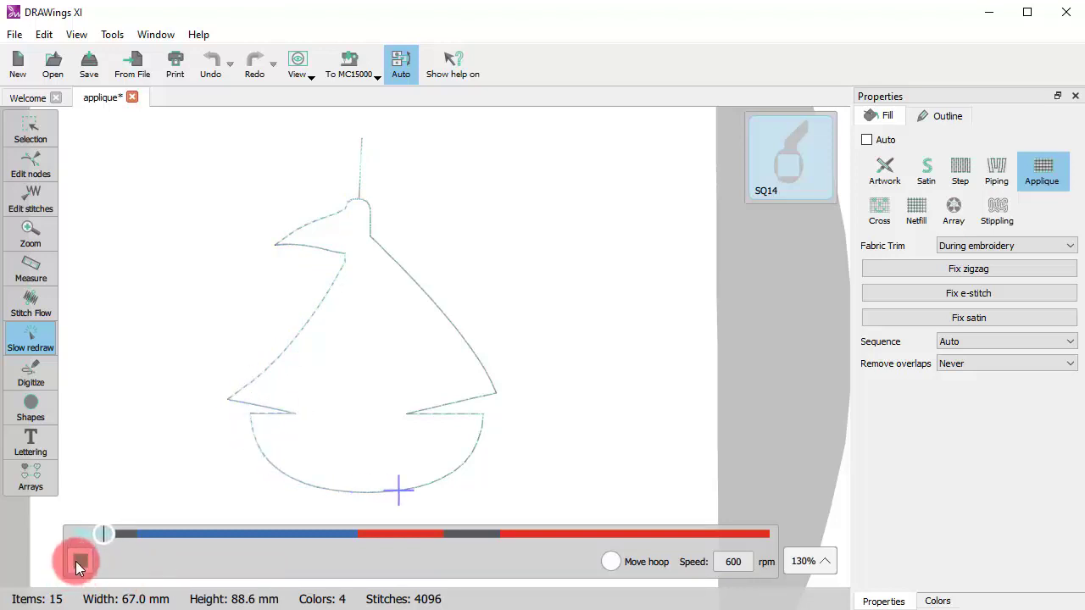
left_click(78, 564)
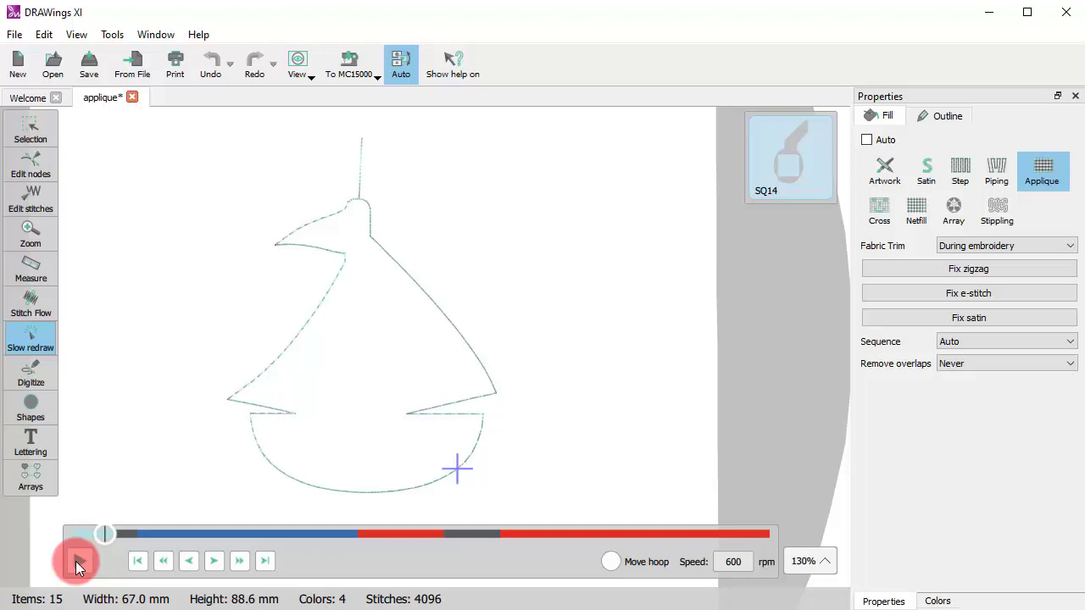
left_click(241, 561)
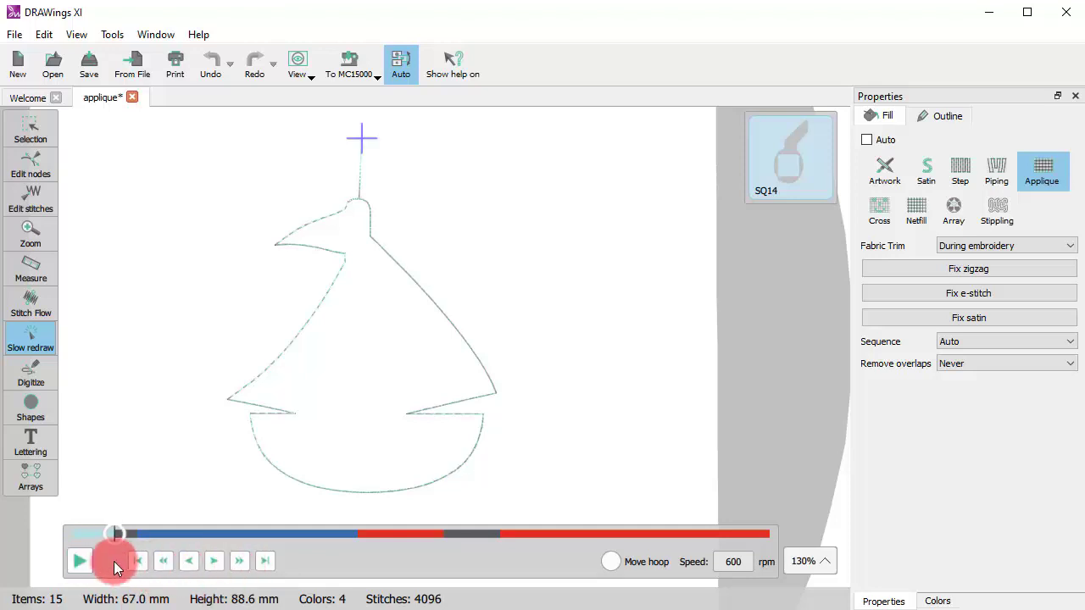
- Play the dark applique outline, then skip the simulation ahead through the blue fills and the hull's red outline
left_click(87, 554)
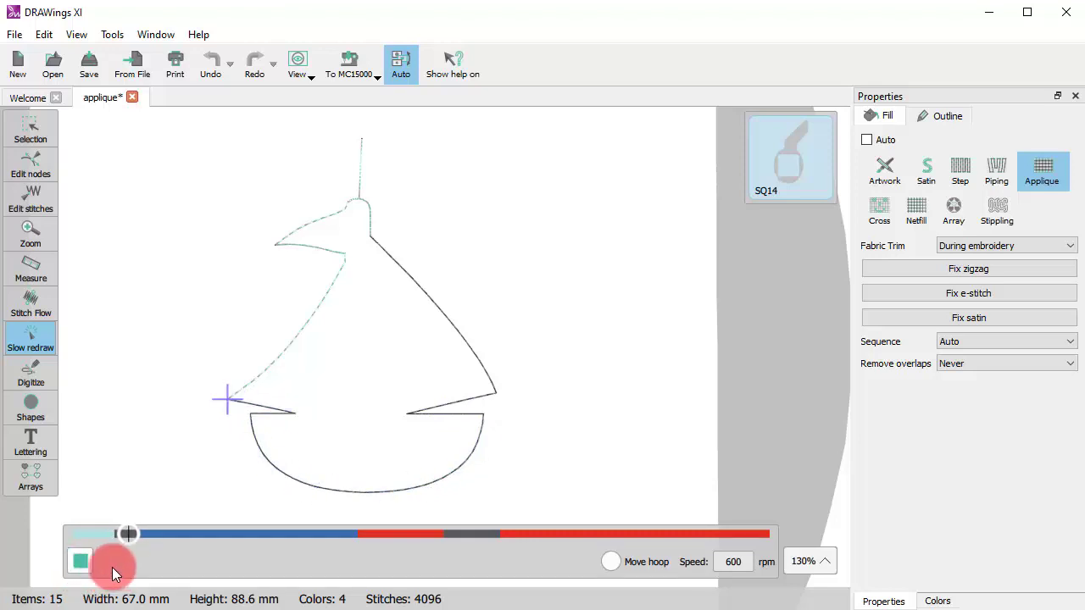
left_click(80, 564)
left_click(239, 560)
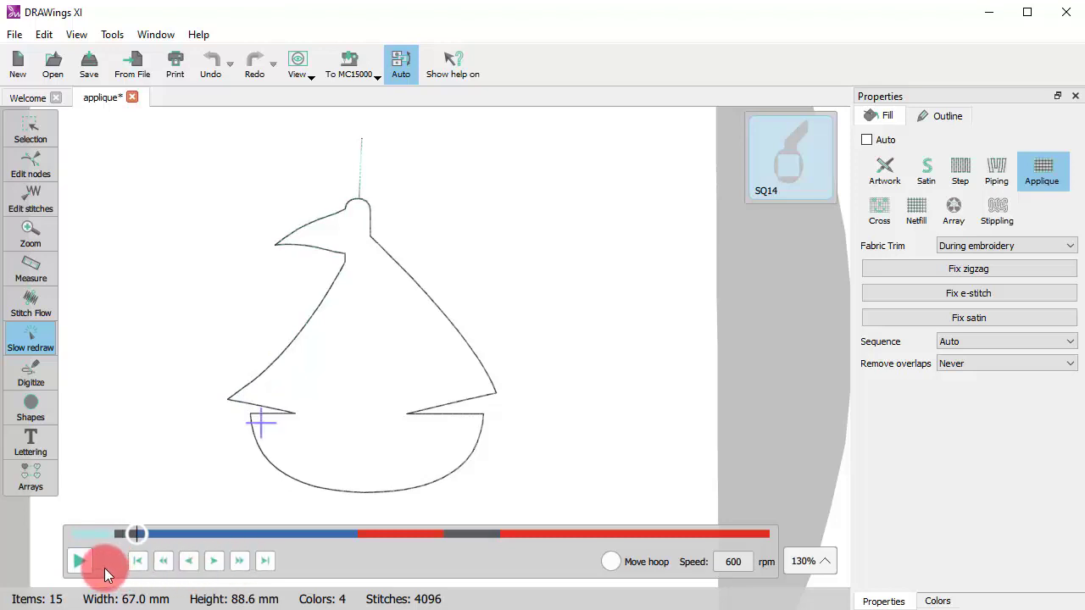
left_click(237, 561)
left_click(238, 561)
left_click(238, 562)
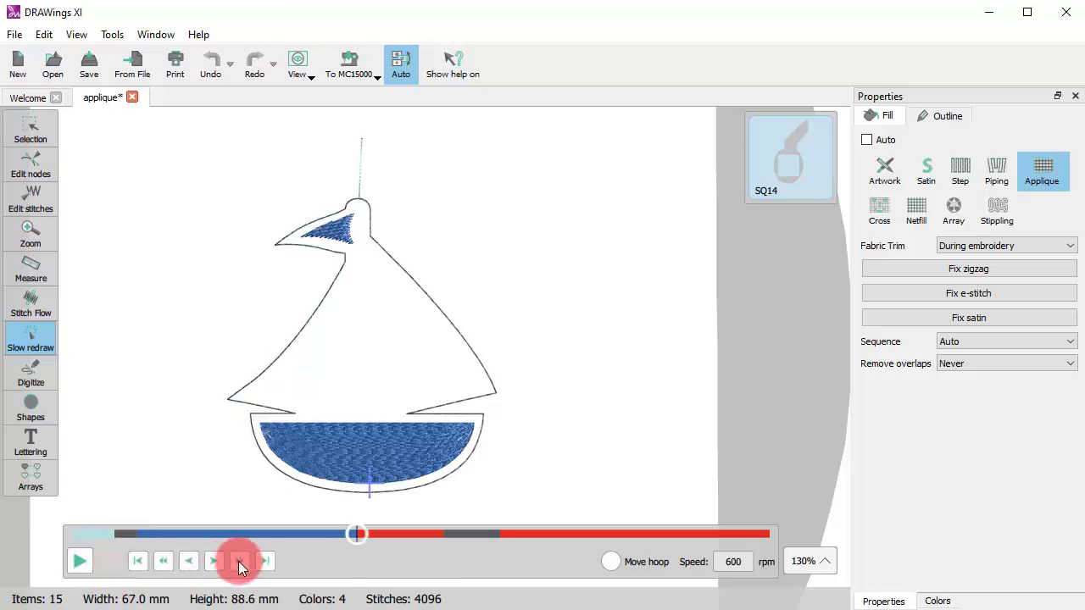
left_click(238, 562)
- Return to selecting the design, review the applique's Fabric Trim choices and finish its edge with Fix satin
left_click(34, 355)
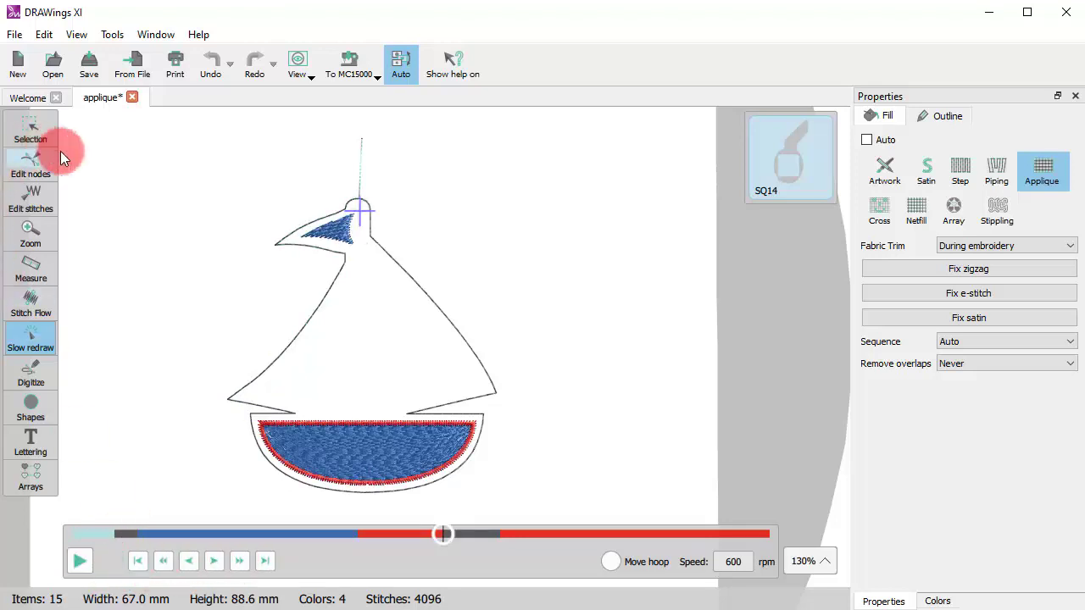
left_click(37, 135)
left_click(436, 392)
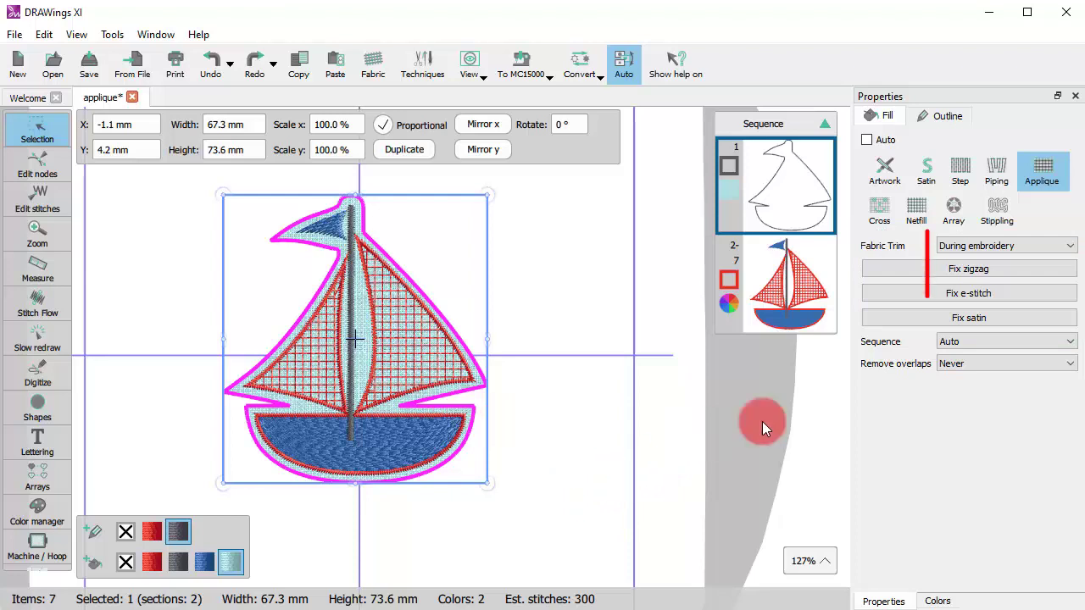
left_click(983, 246)
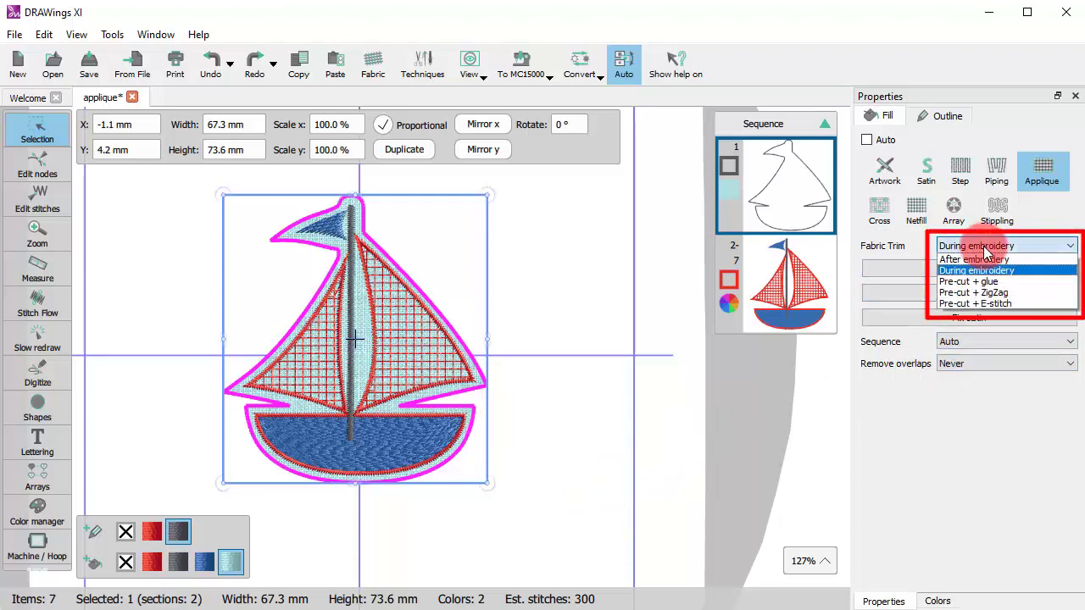
left_click(976, 244)
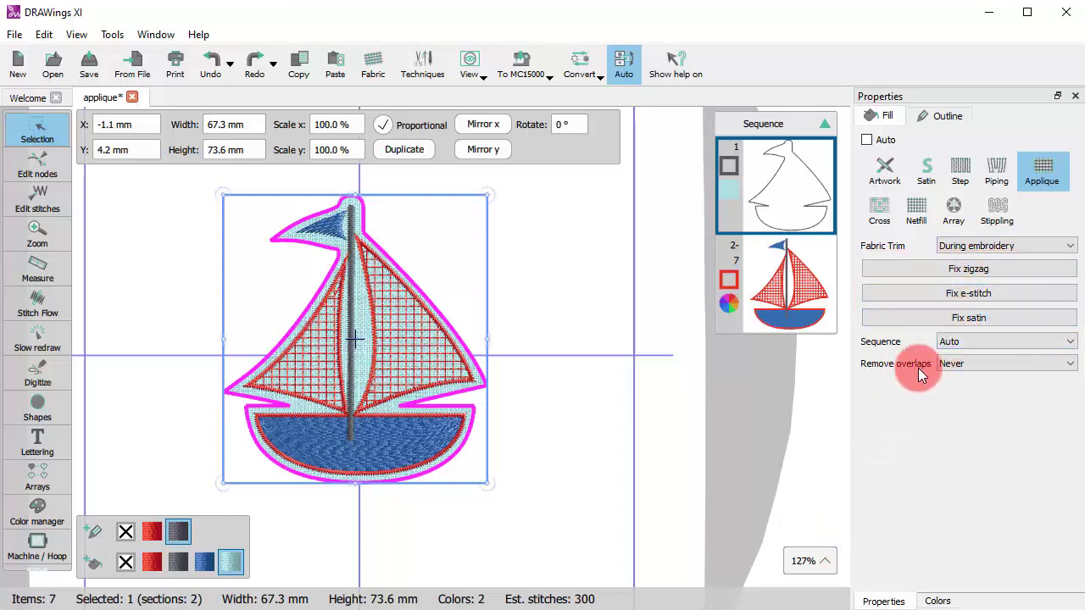
left_click(937, 316)
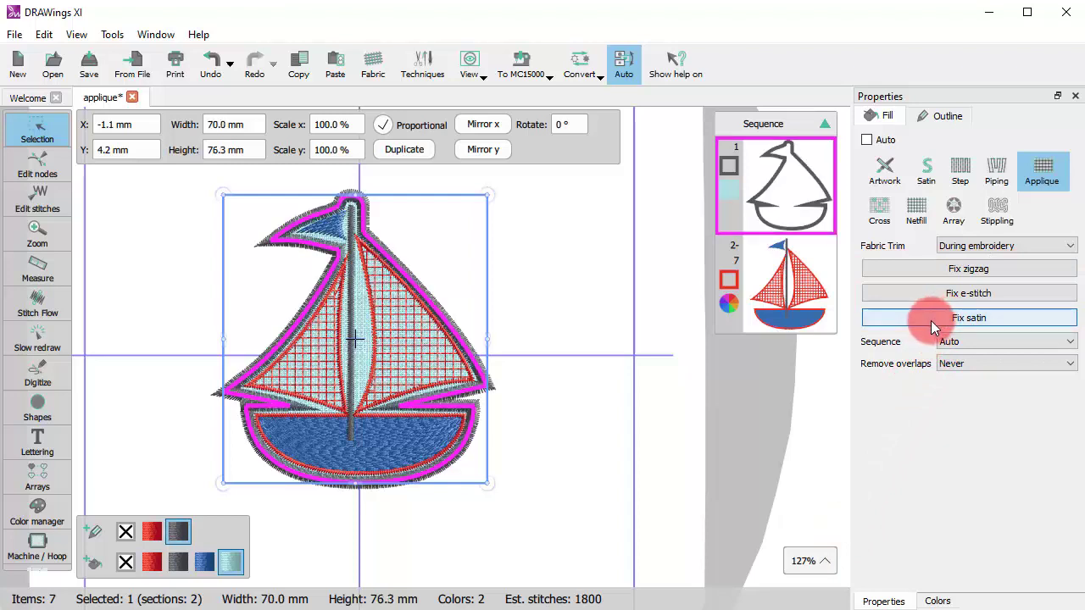
left_click(975, 252)
left_click(974, 252)
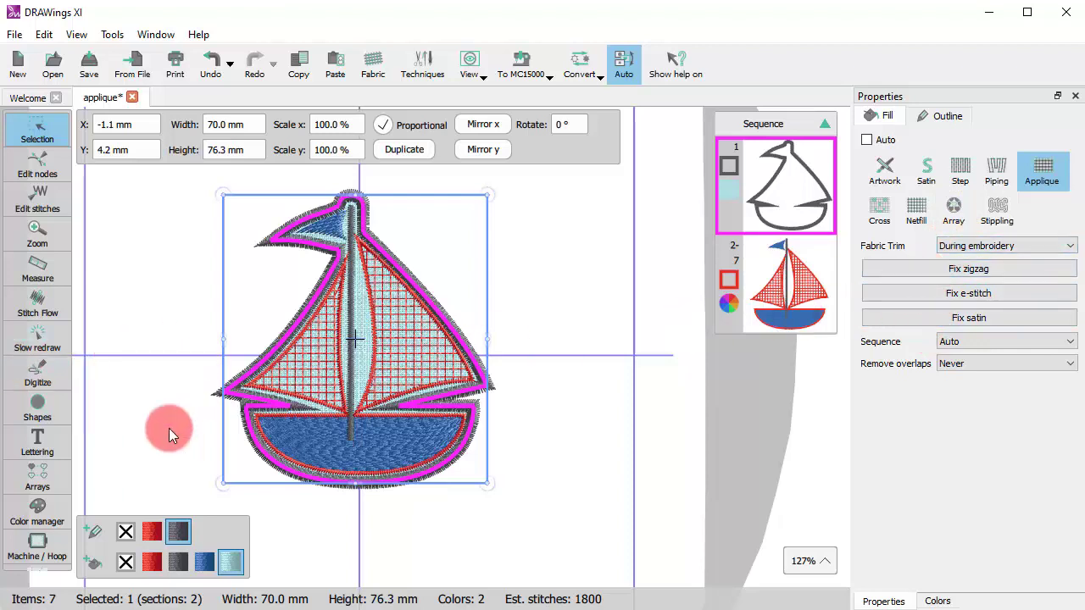
- Simulate the satin-edged applique in Slow redraw up to the end of its second outline pass
left_click(38, 339)
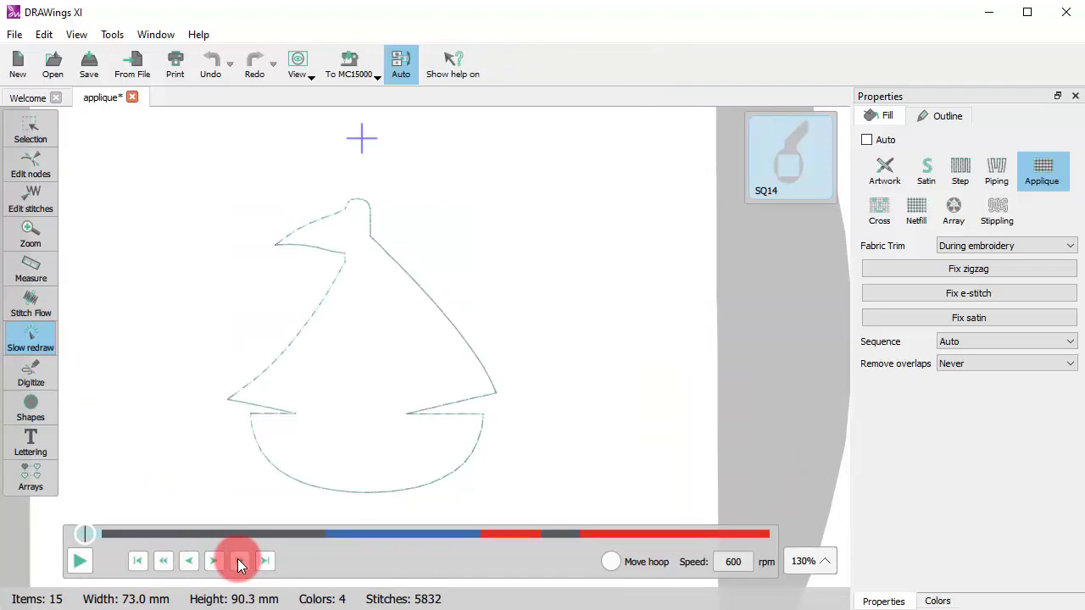
left_click(79, 559)
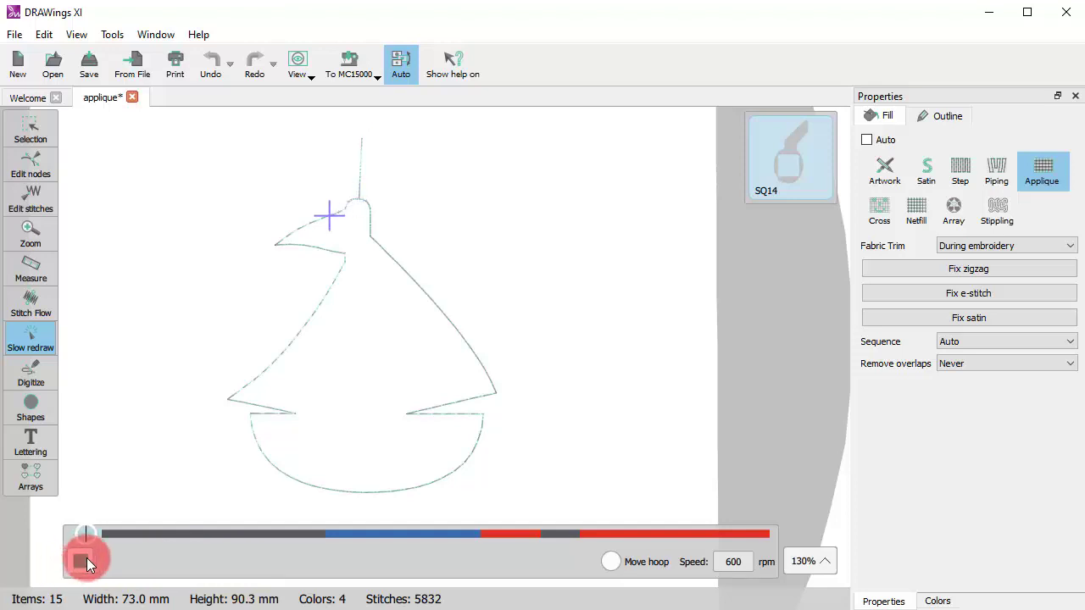
left_click(86, 557)
left_click(241, 561)
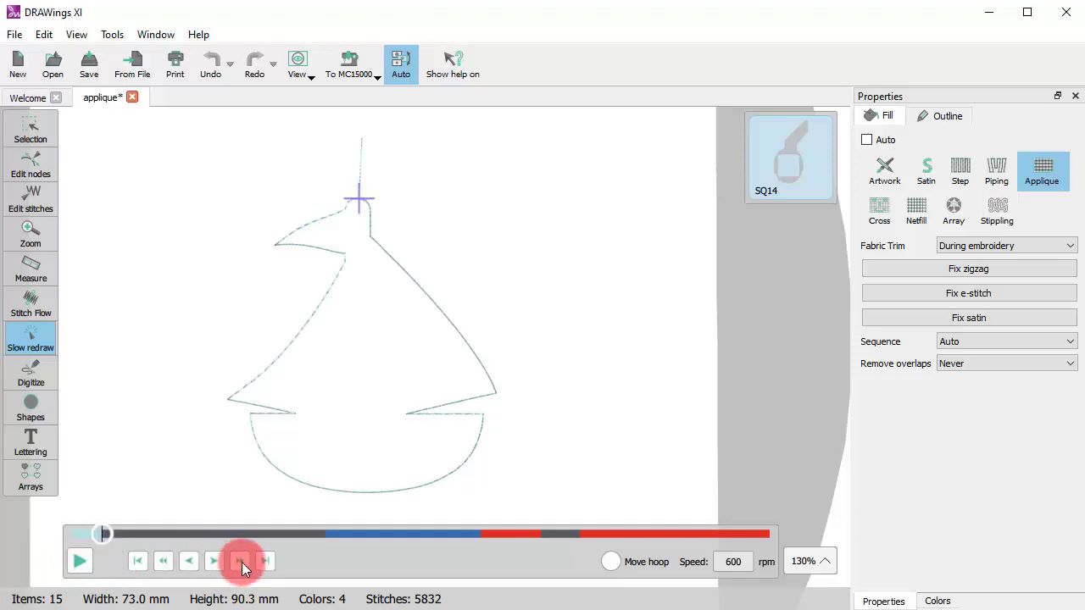
left_click(242, 562)
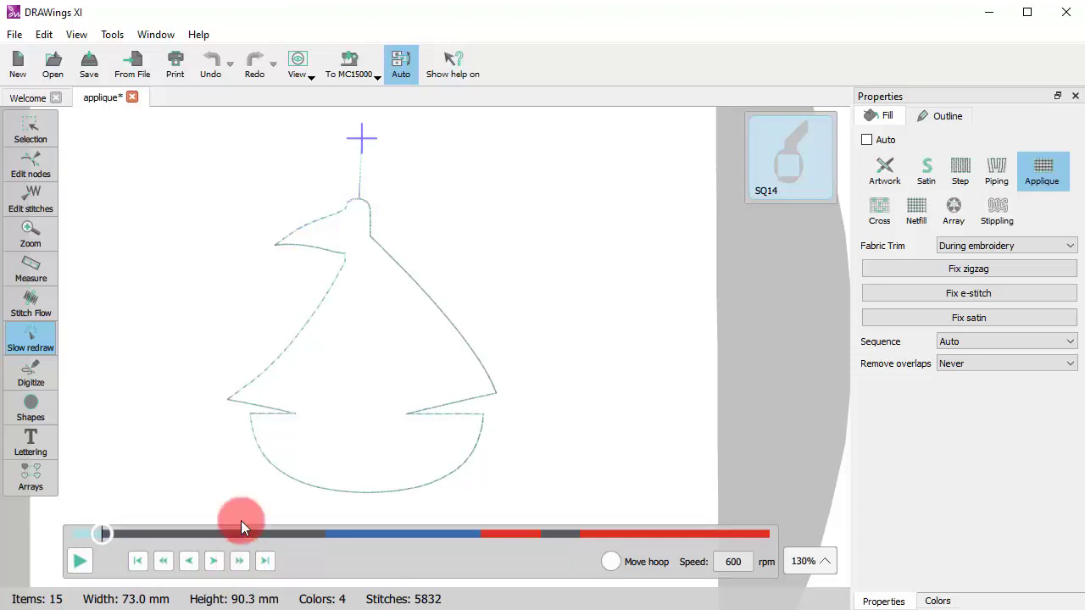
- Leave the simulation and set the applique's Fabric Trim to After embroidery
left_click(30, 134)
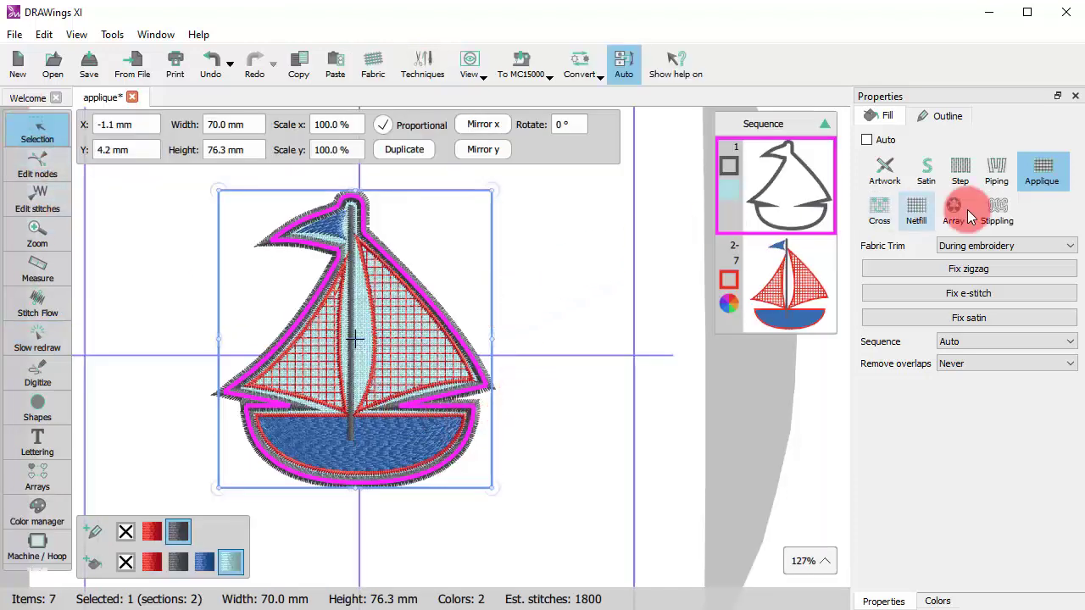
left_click(1019, 247)
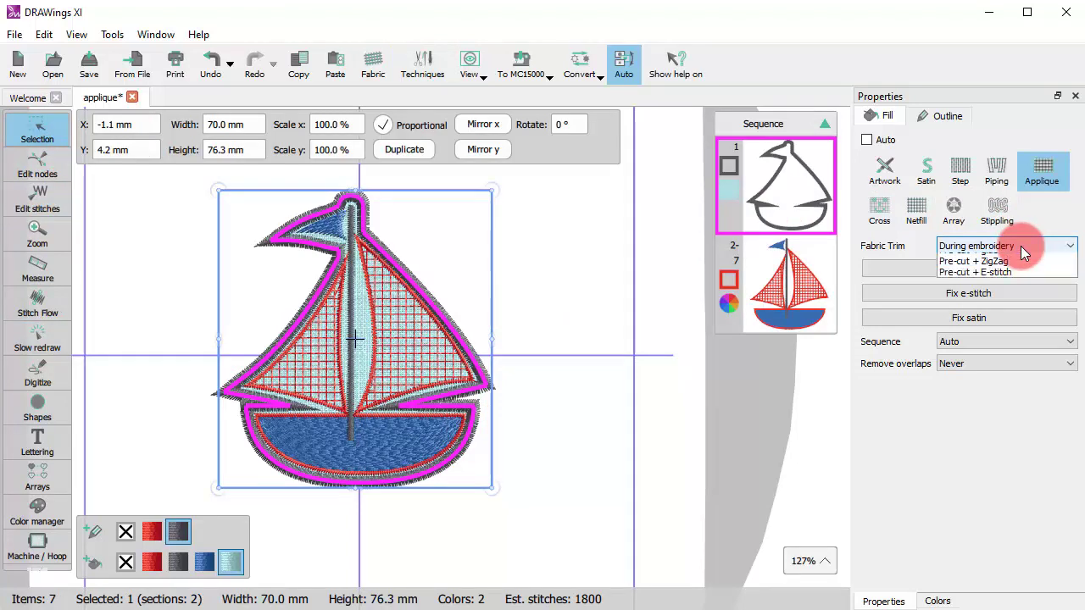
left_click(983, 259)
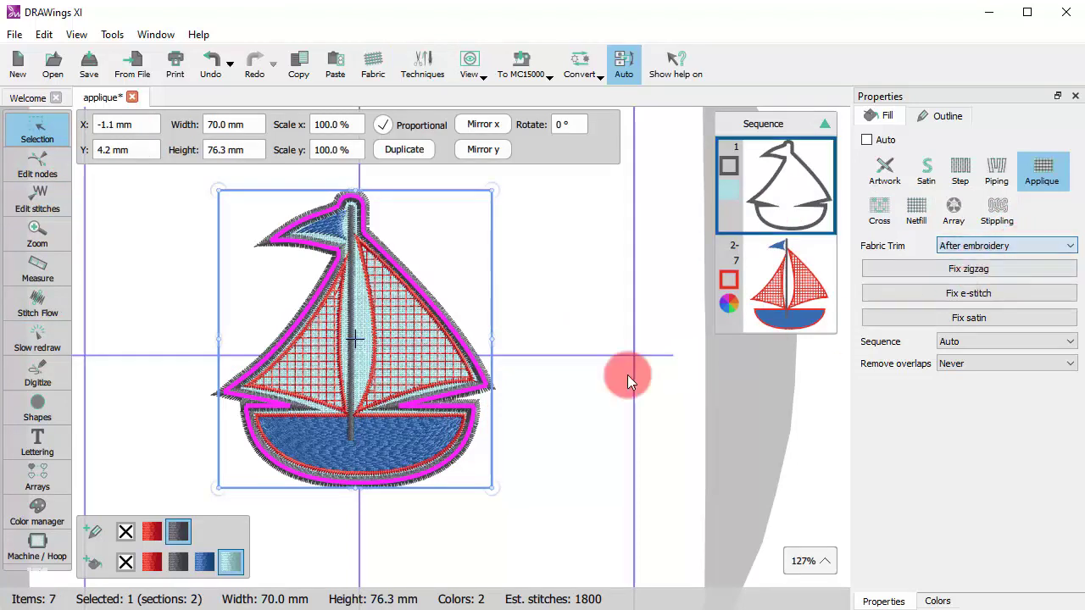
- Start Slow redraw for the After embroidery trim and run it to the end of the placement outline
left_click(62, 342)
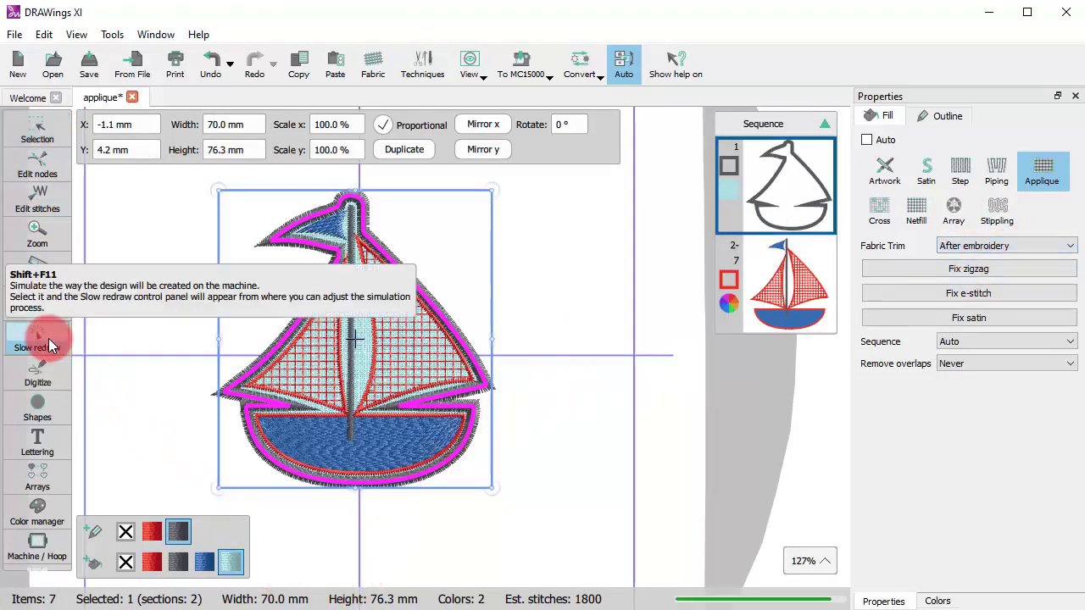
left_click(83, 562)
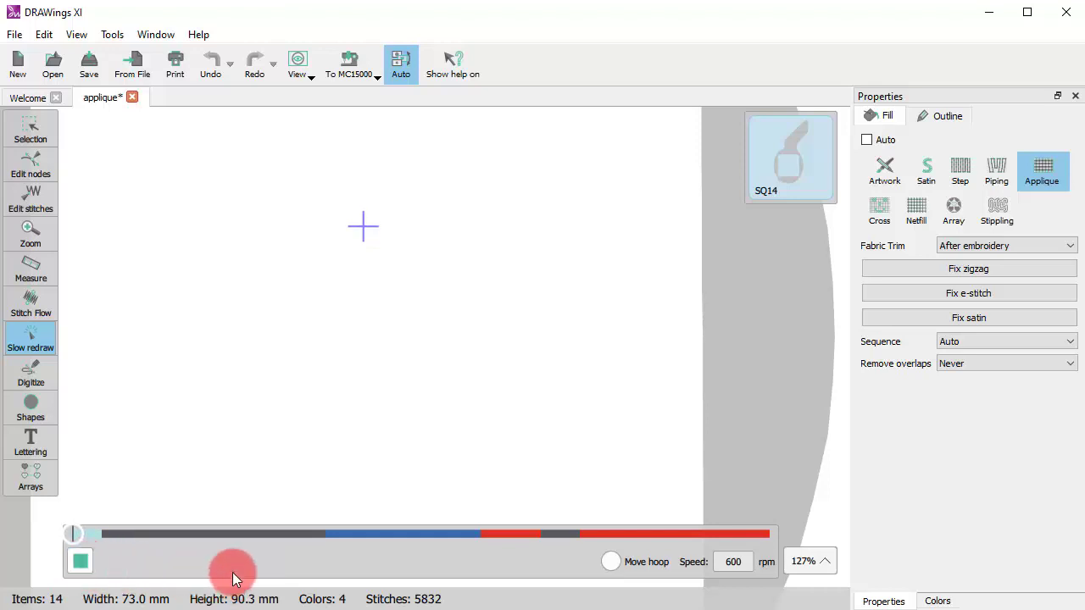
left_click(82, 561)
left_click(239, 561)
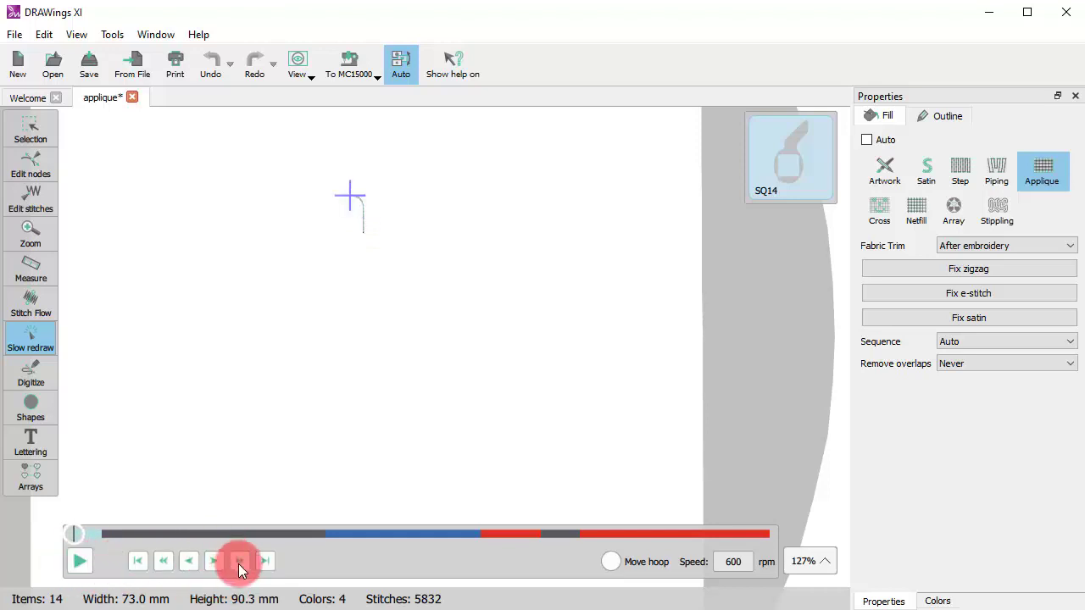
- Play the applique's second outline pass and skip ahead through the dark satin border to the blue hull fill
left_click(111, 564)
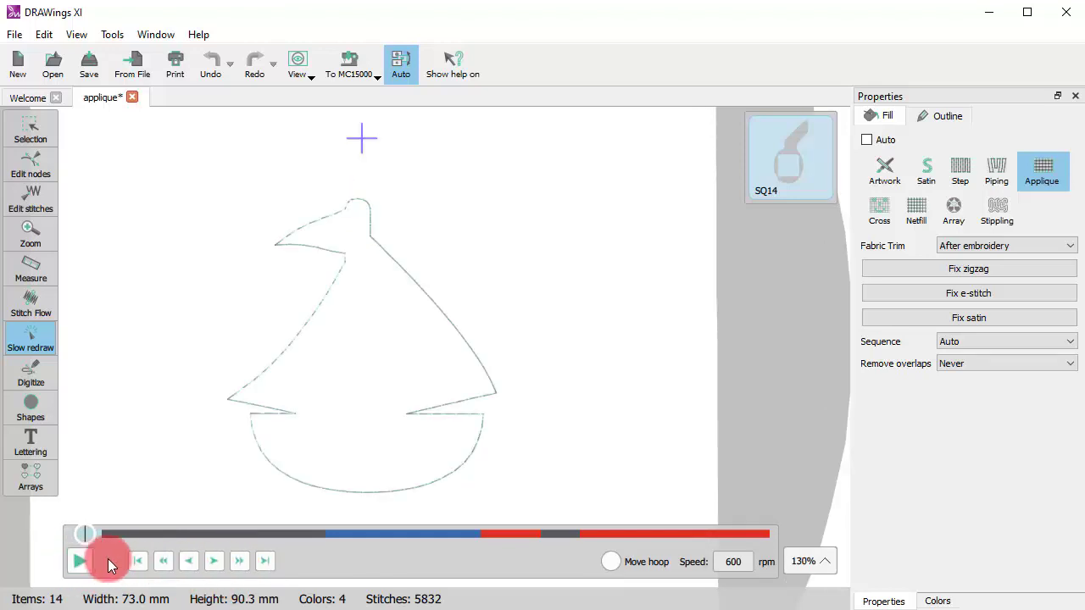
left_click(85, 561)
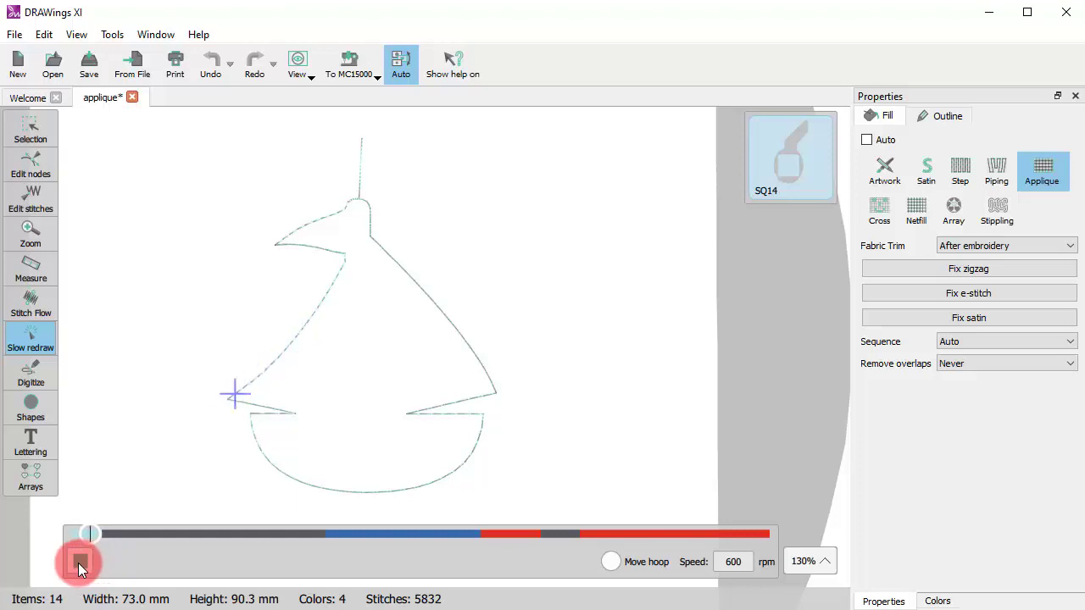
left_click(80, 563)
left_click(242, 560)
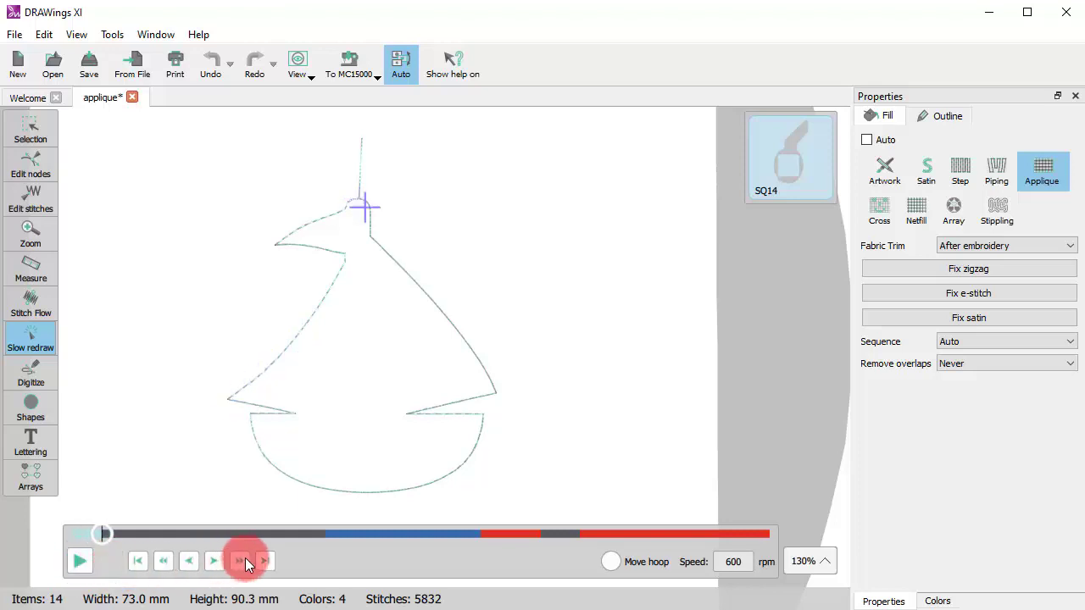
left_click(243, 560)
left_click(245, 561)
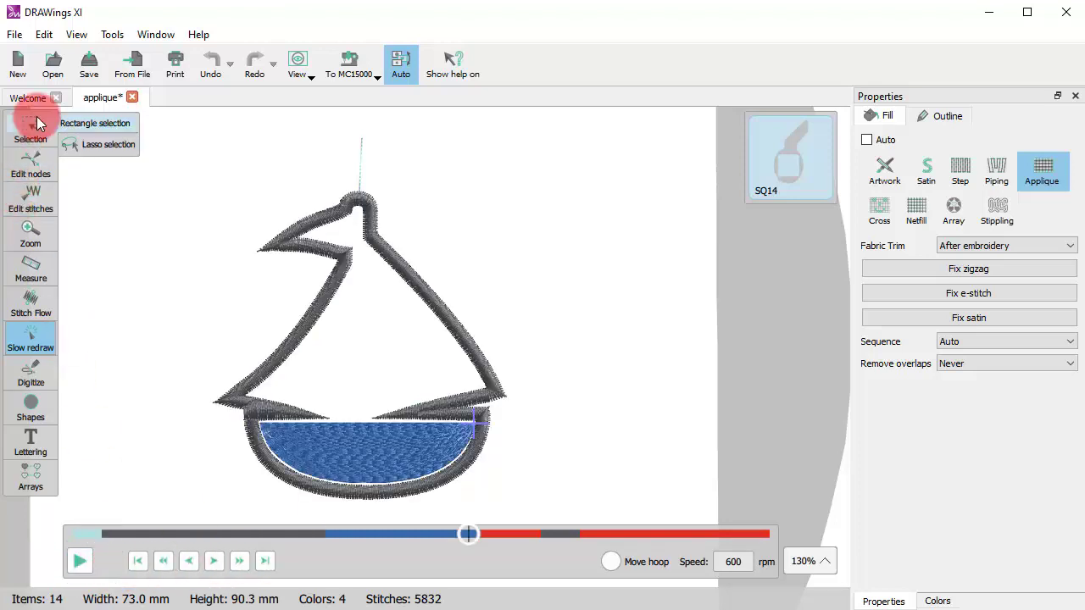
- Leave the simulation and set the applique's Fabric Trim to Pre-cut + glue
left_click(38, 122)
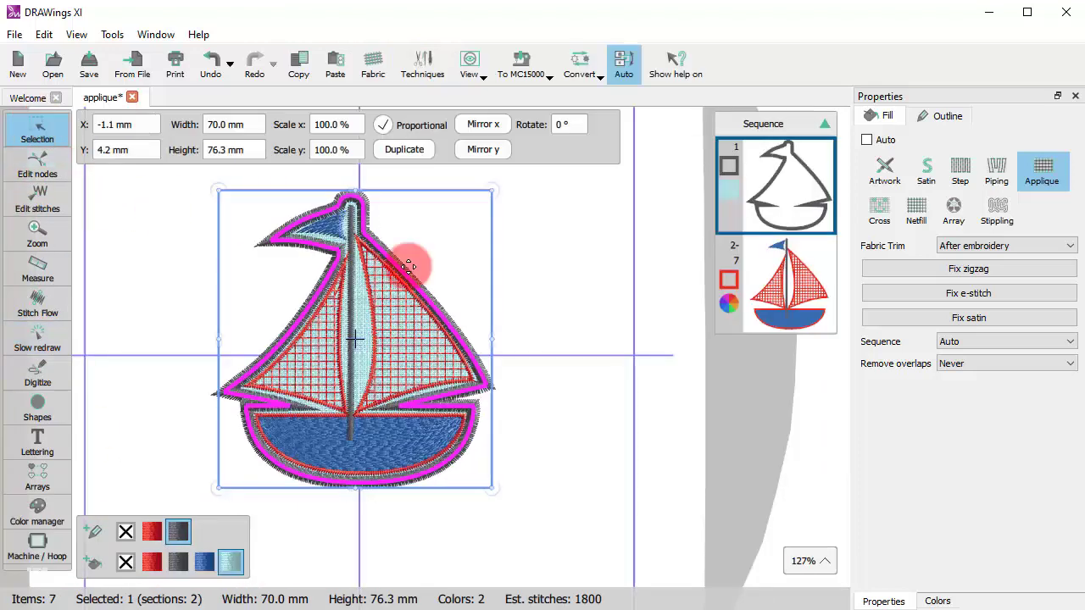
left_click(1044, 245)
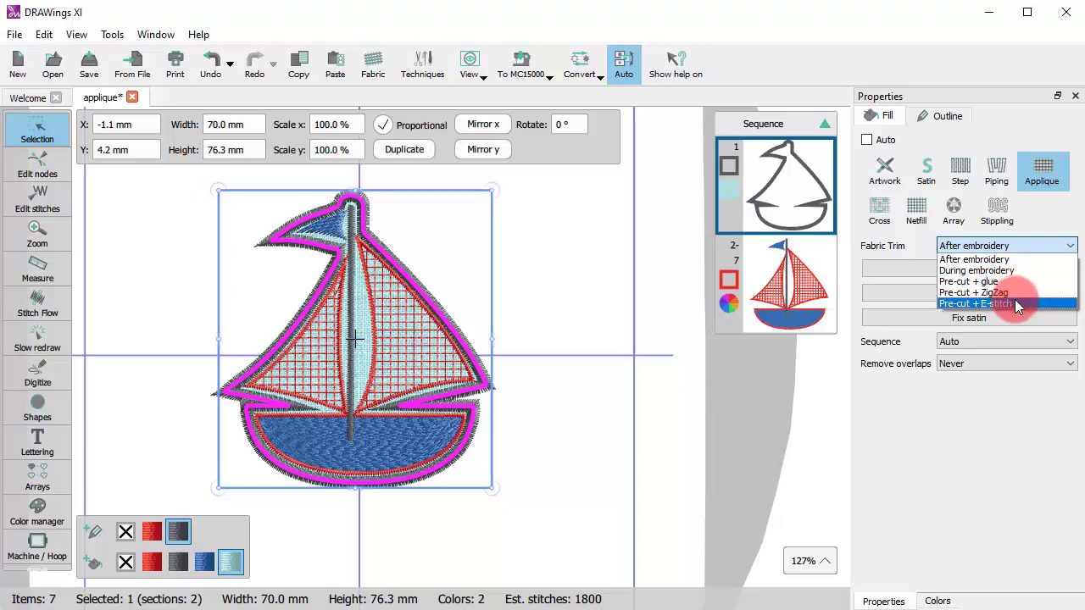
left_click(1018, 278)
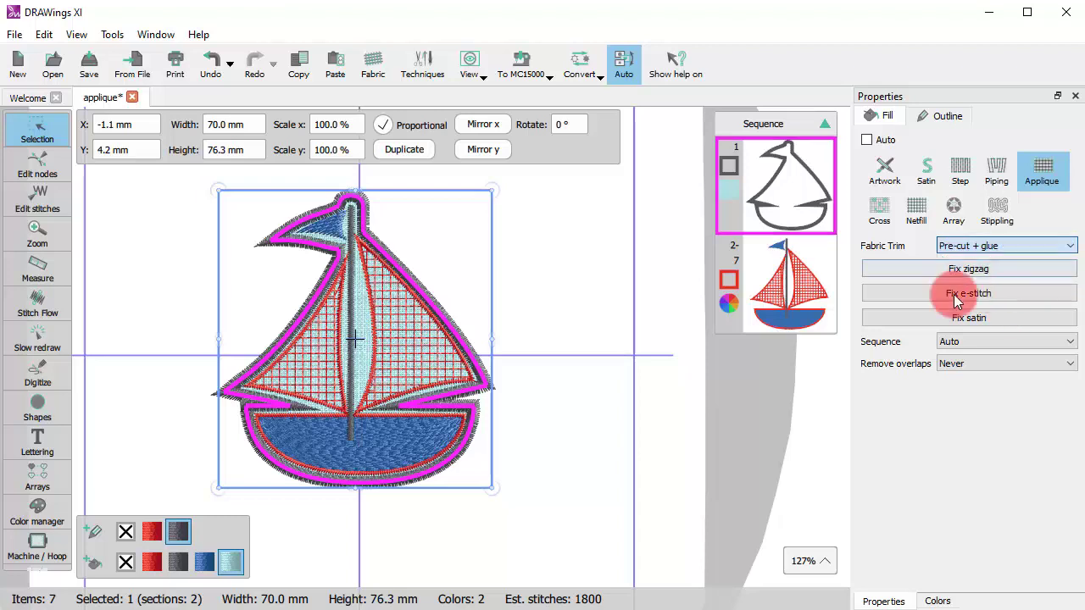
- Simulate the Pre-cut + glue applique in Slow redraw past its placement outline, stepping up to the first stitches of the dark border
mouse_move(34, 363)
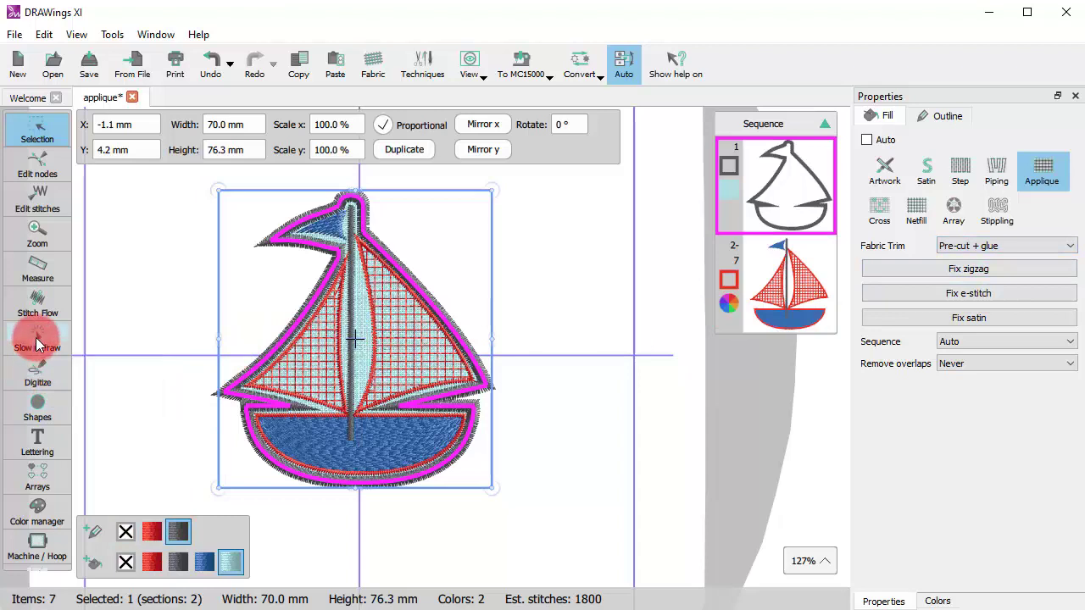
left_click(36, 338)
left_click(80, 561)
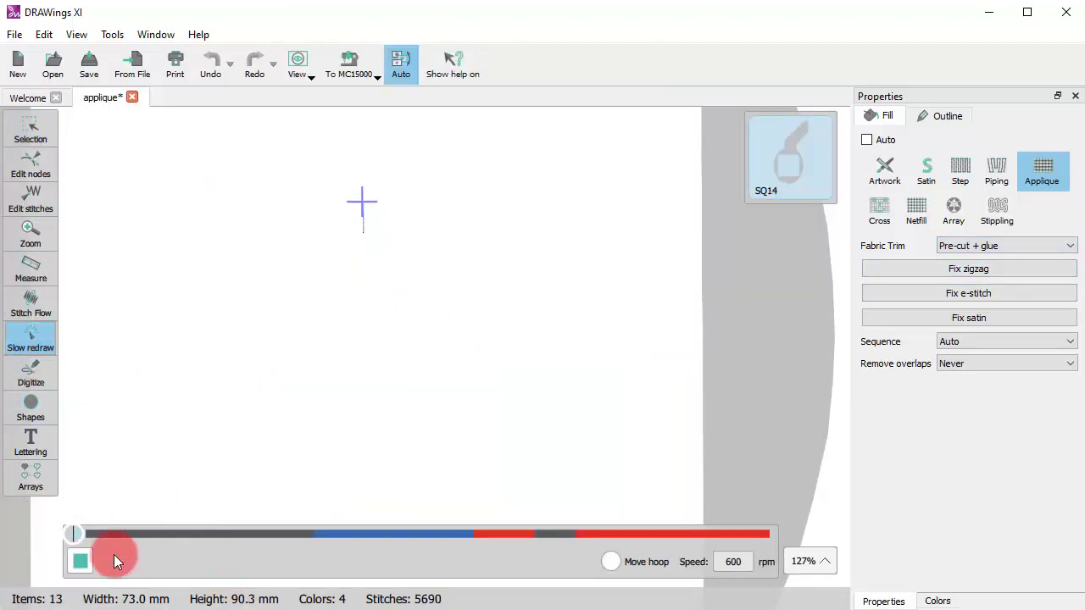
left_click(236, 561)
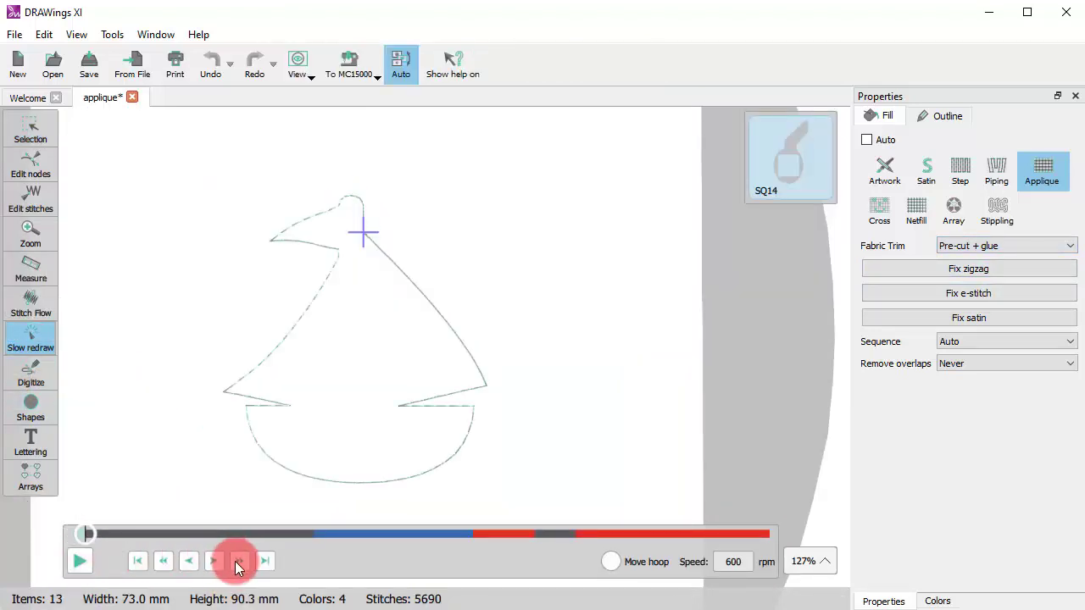
left_click(193, 563)
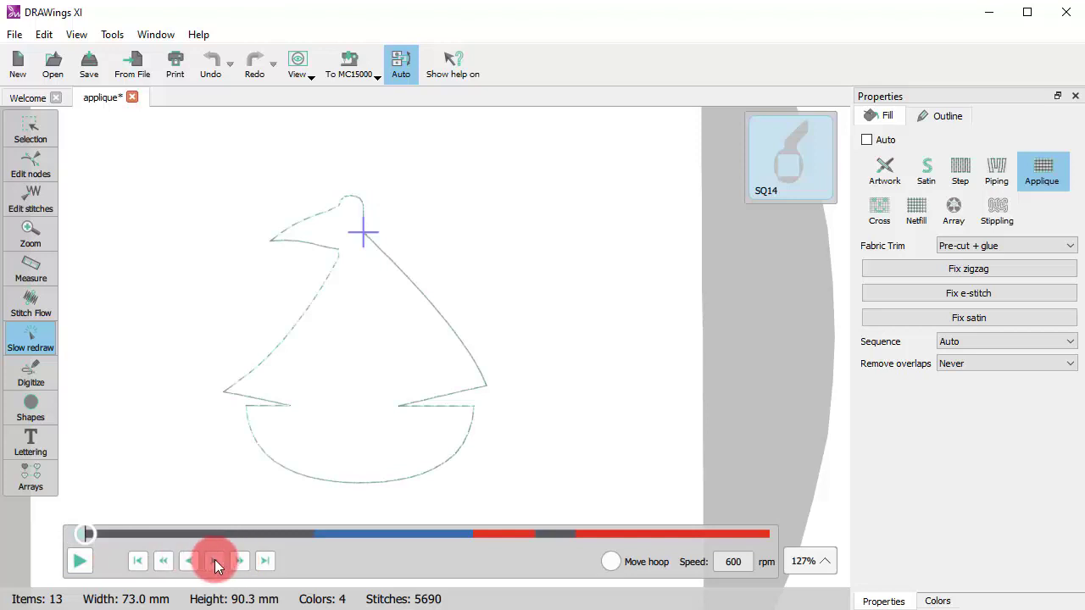
left_click(215, 561)
left_click(214, 561)
left_click(214, 561)
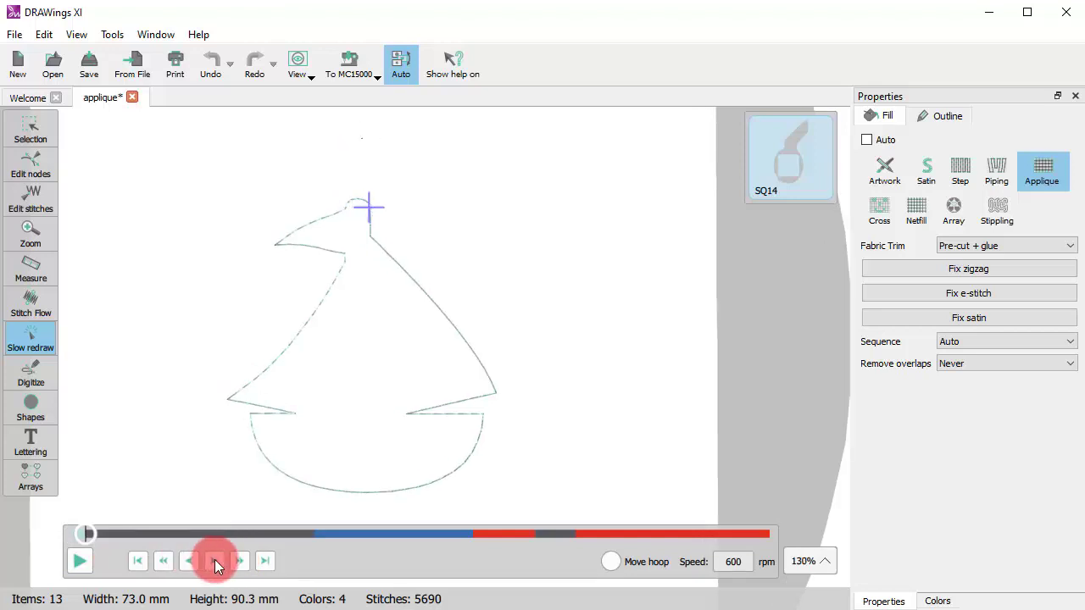
- Play the beginning of the dark satin border, stop the playback and skip ahead to the border's end
left_click(79, 561)
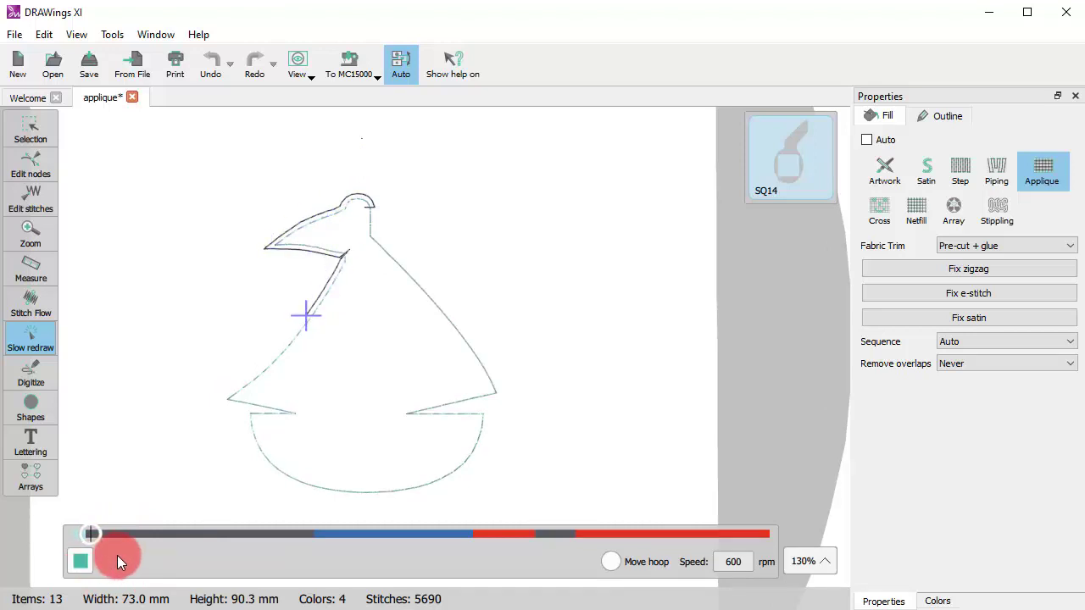
left_click(79, 561)
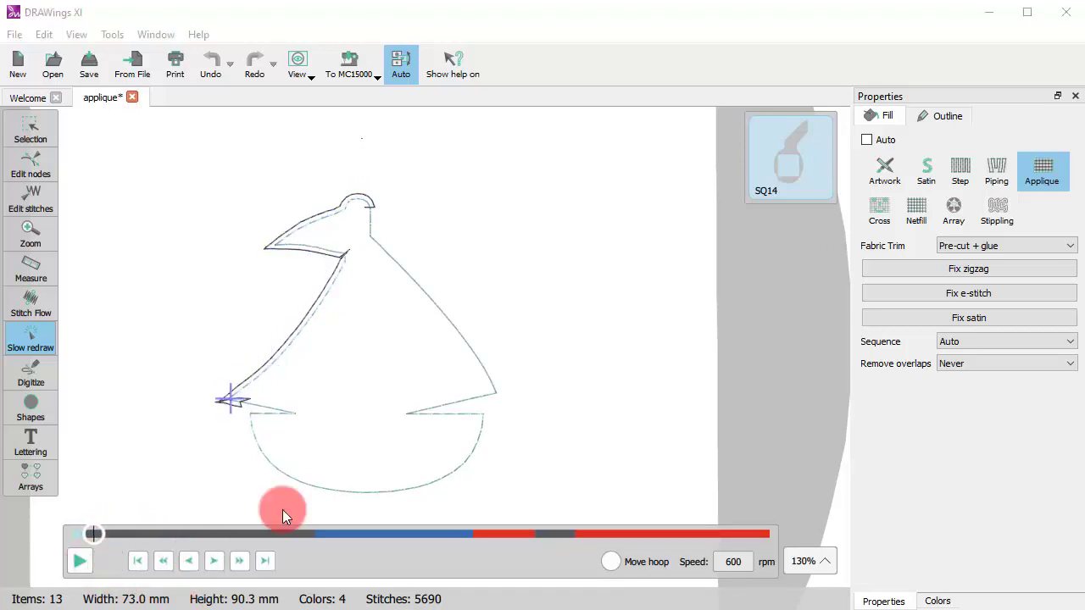
left_click(238, 565)
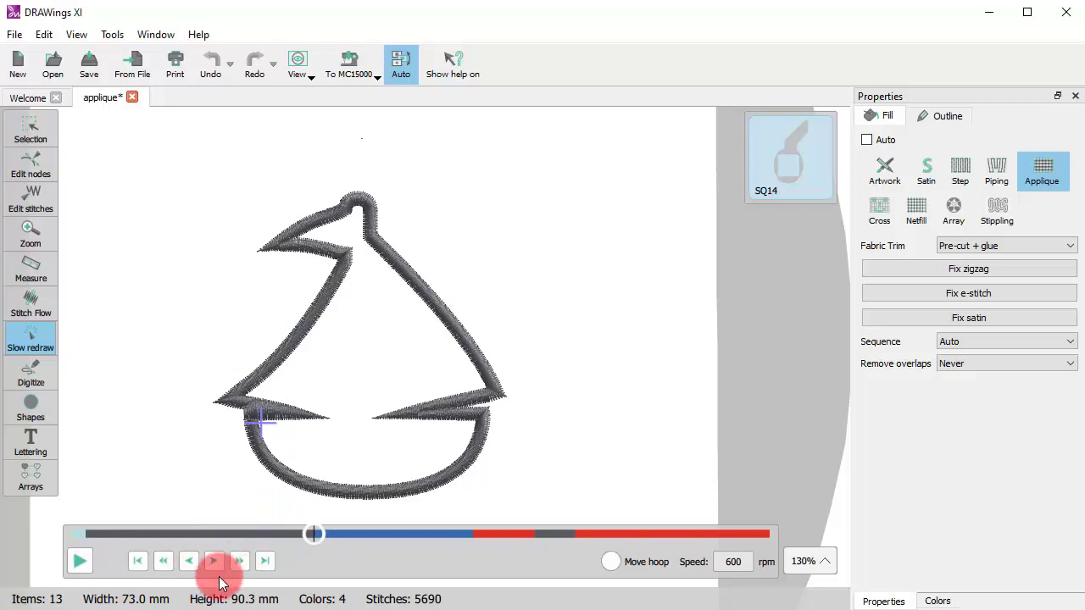
- Exit Slow redraw and change the applique's Fabric Trim to Pre-cut + ZigZag
left_click(31, 127)
left_click(402, 348)
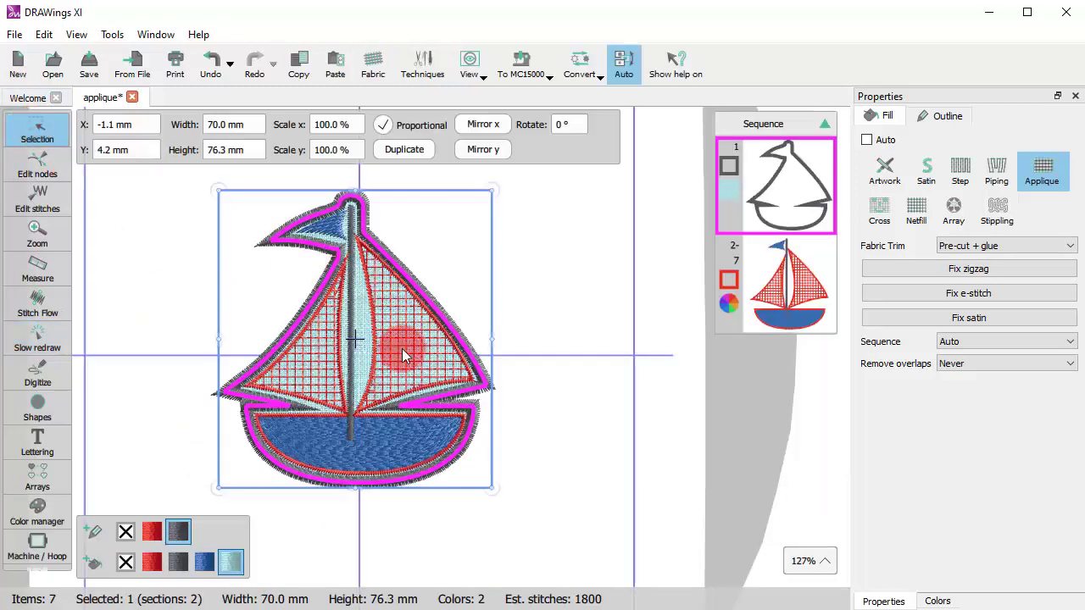
left_click(1033, 245)
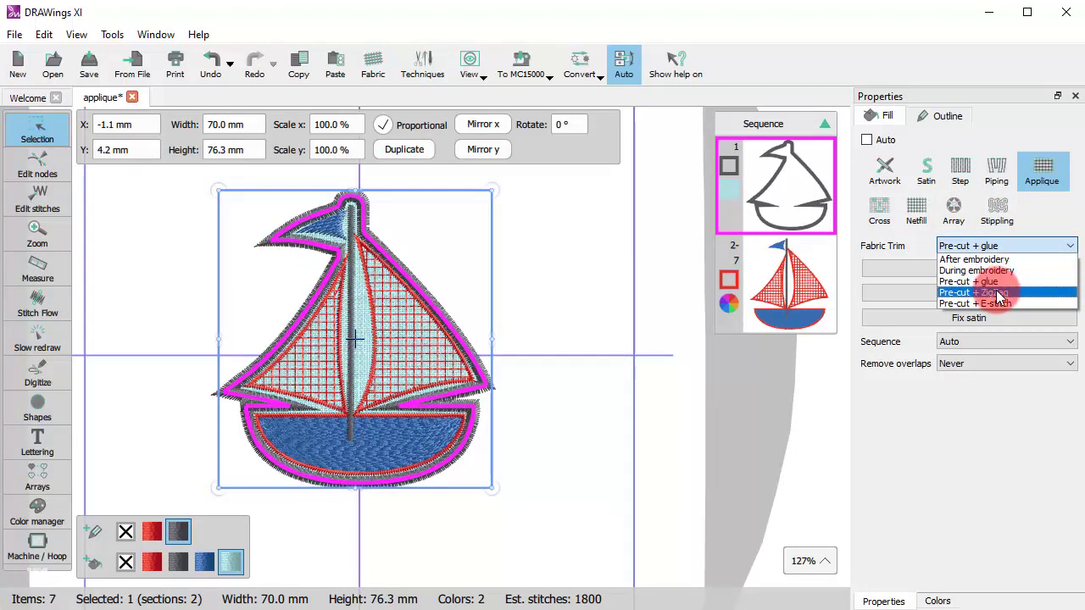
left_click(998, 294)
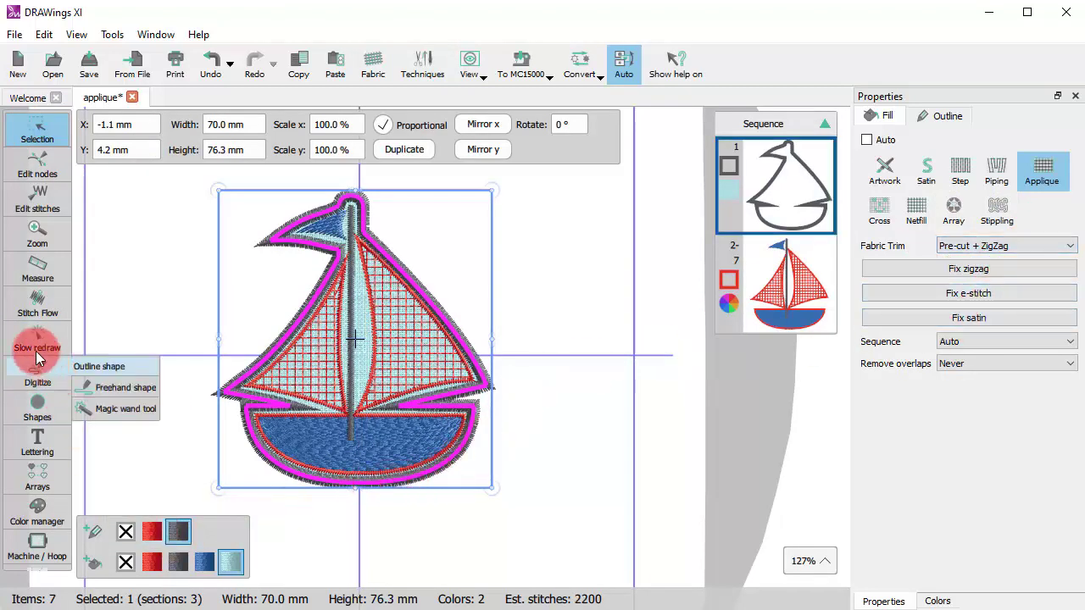
- Simulate the Pre-cut + ZigZag applique in Slow redraw, playing part of the zigzag tack-down and skipping ahead through the blue hull fill
left_click(36, 349)
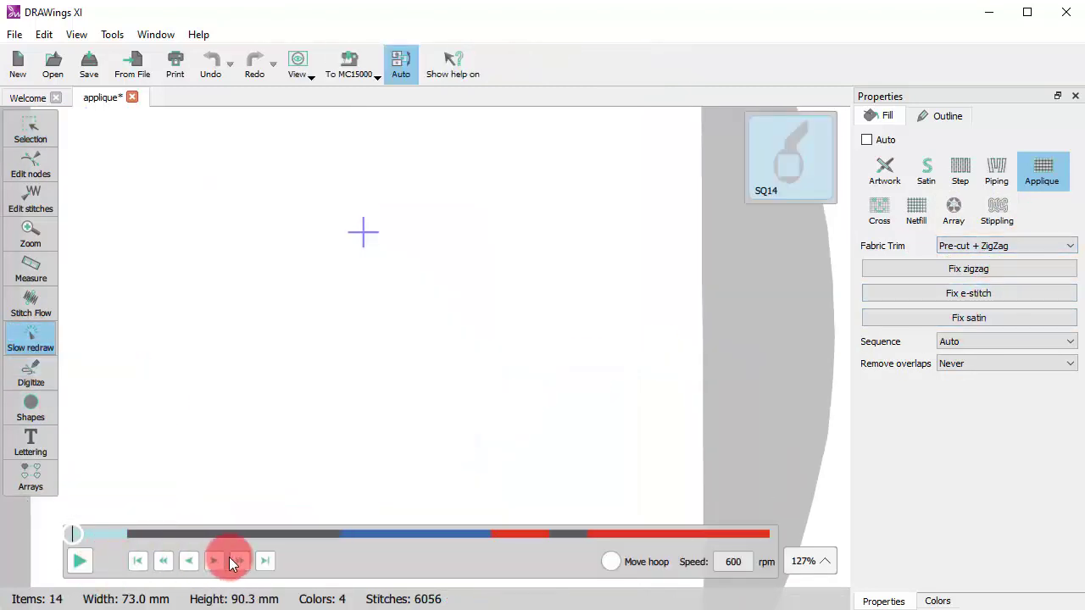
left_click(239, 559)
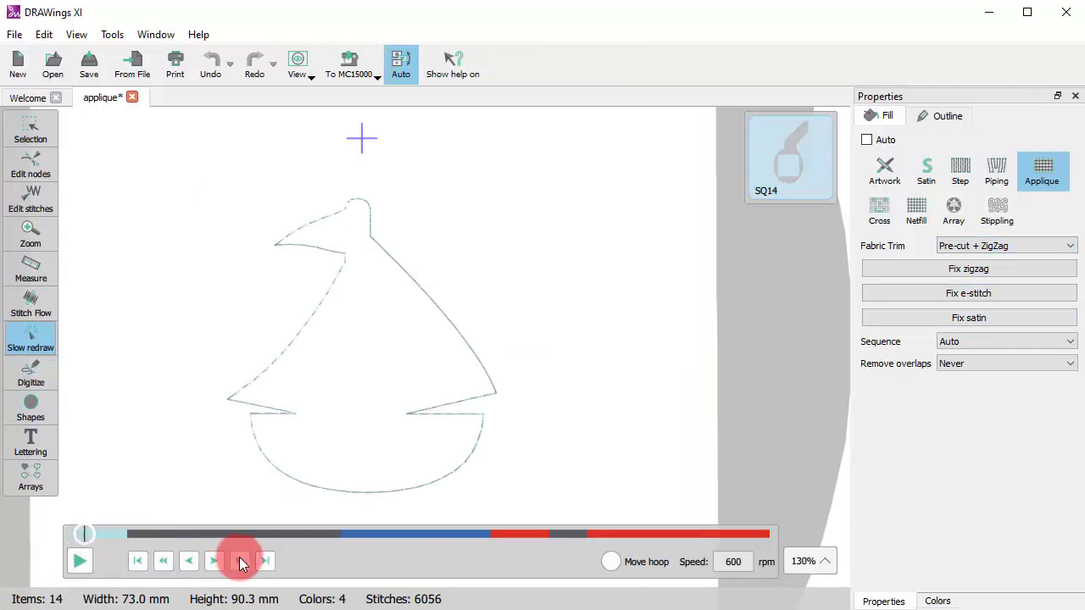
left_click(78, 563)
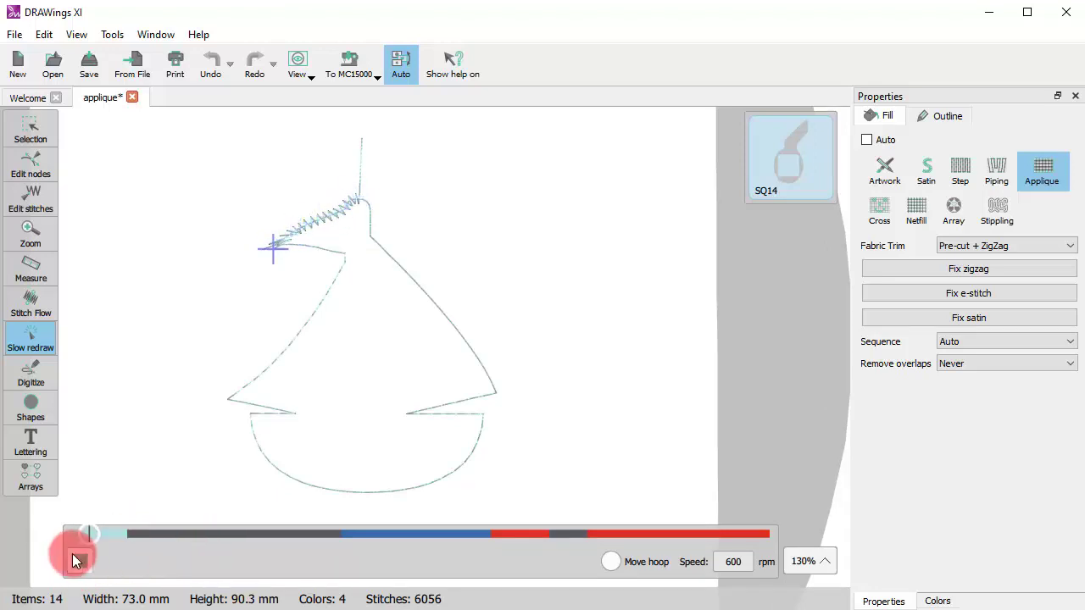
left_click(80, 561)
left_click(239, 562)
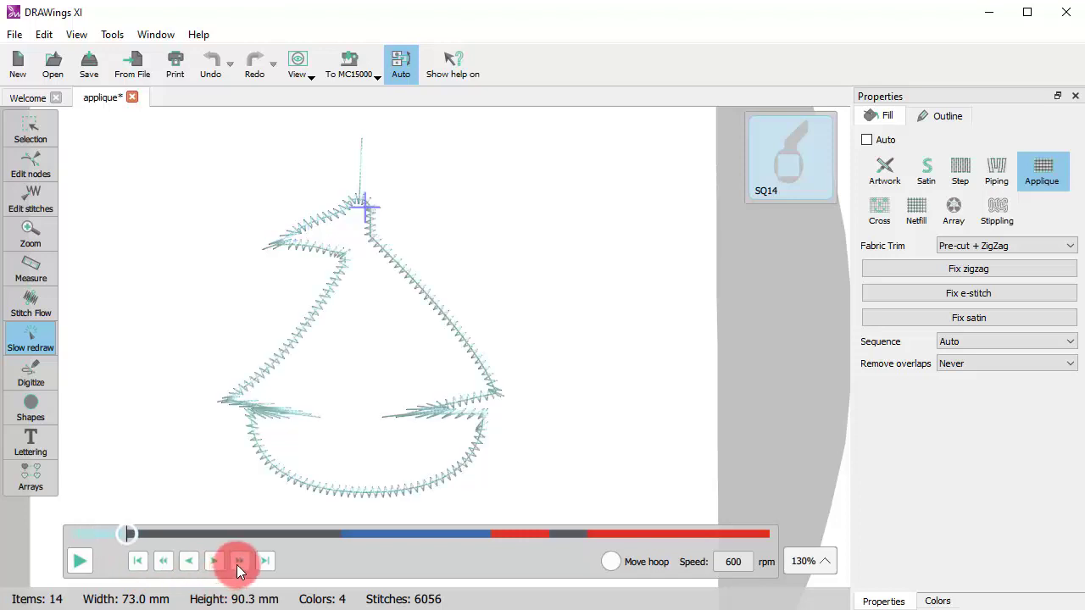
left_click(237, 562)
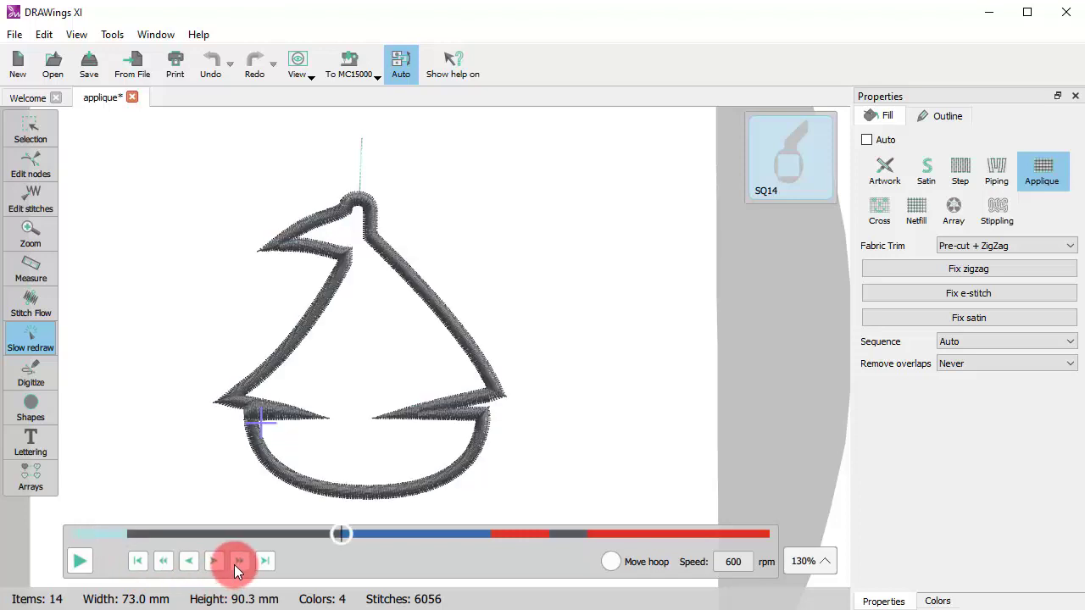
left_click(238, 561)
- Return to object selection and set the applique's Fabric Trim to Pre-cut + E-stitch
left_click(36, 130)
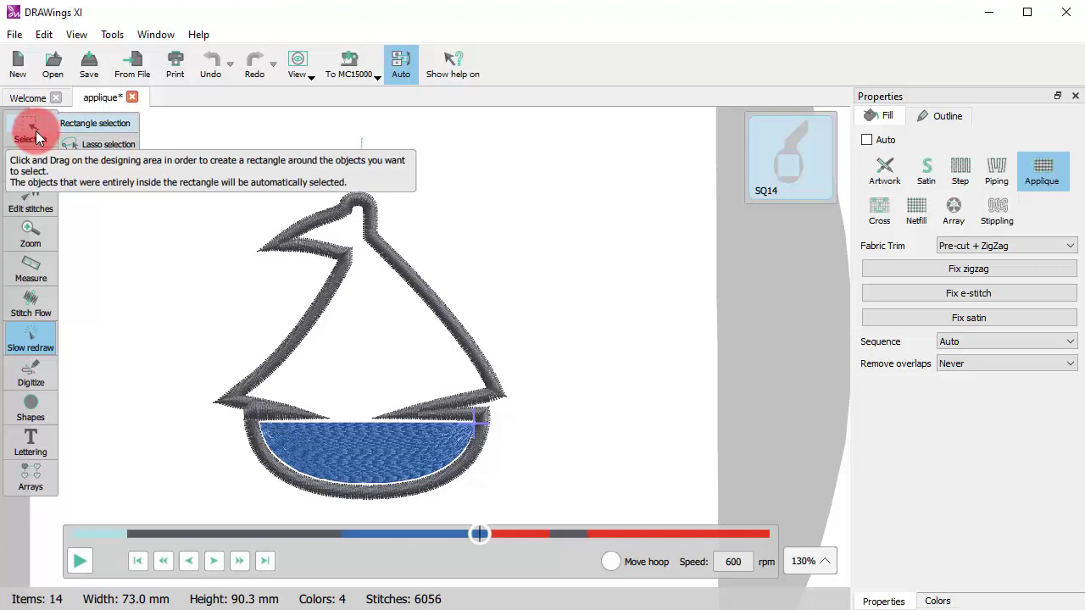
left_click(35, 130)
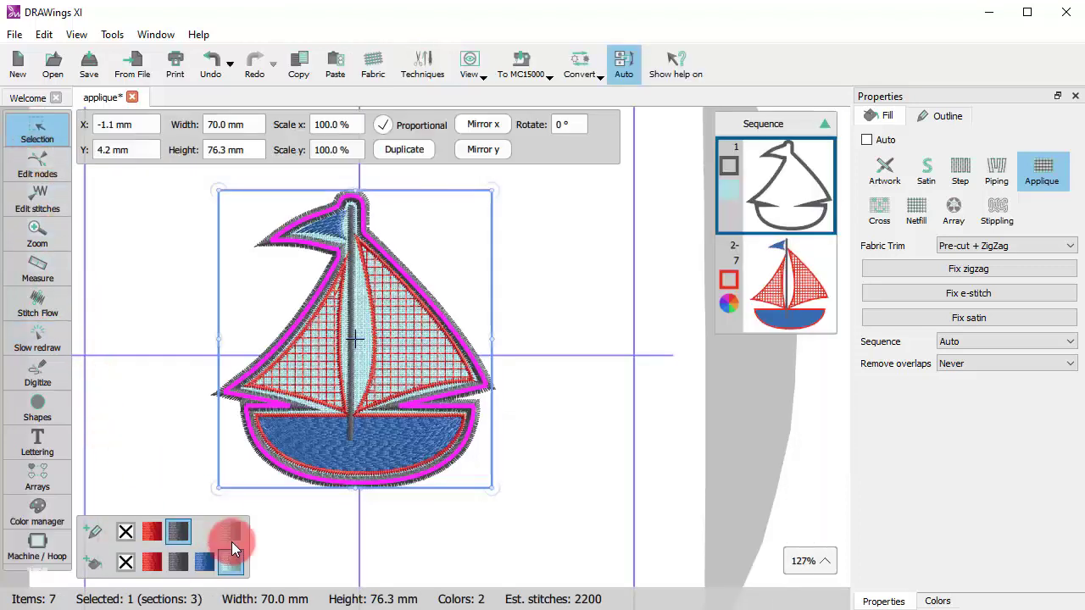
left_click(975, 246)
left_click(975, 293)
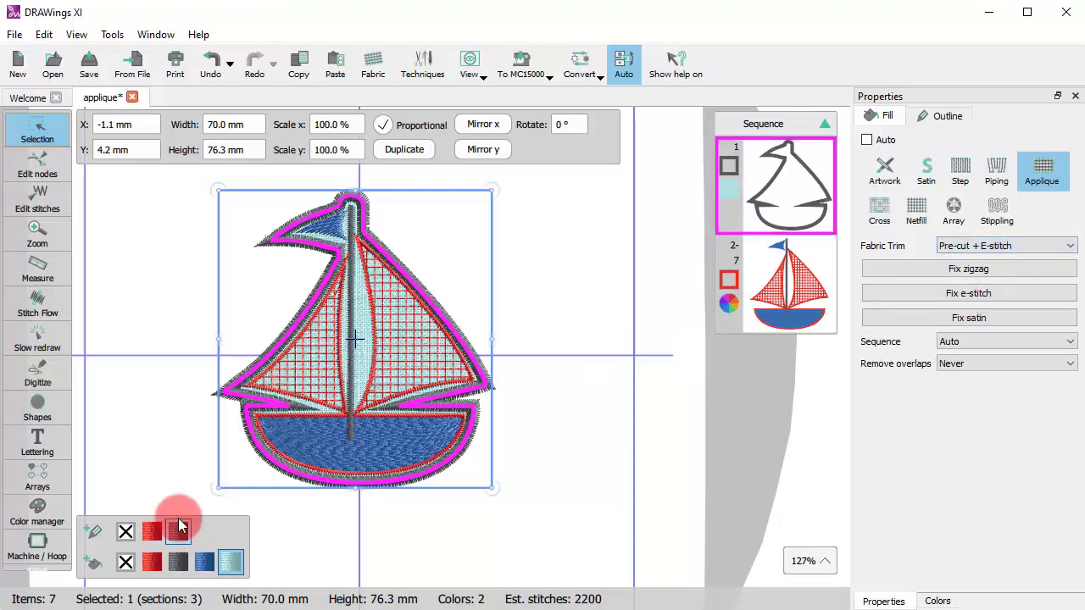
- Simulate the Pre-cut + E-stitch applique in Slow redraw through the dark satin border, and leave the simulation
left_click(38, 337)
left_click(242, 560)
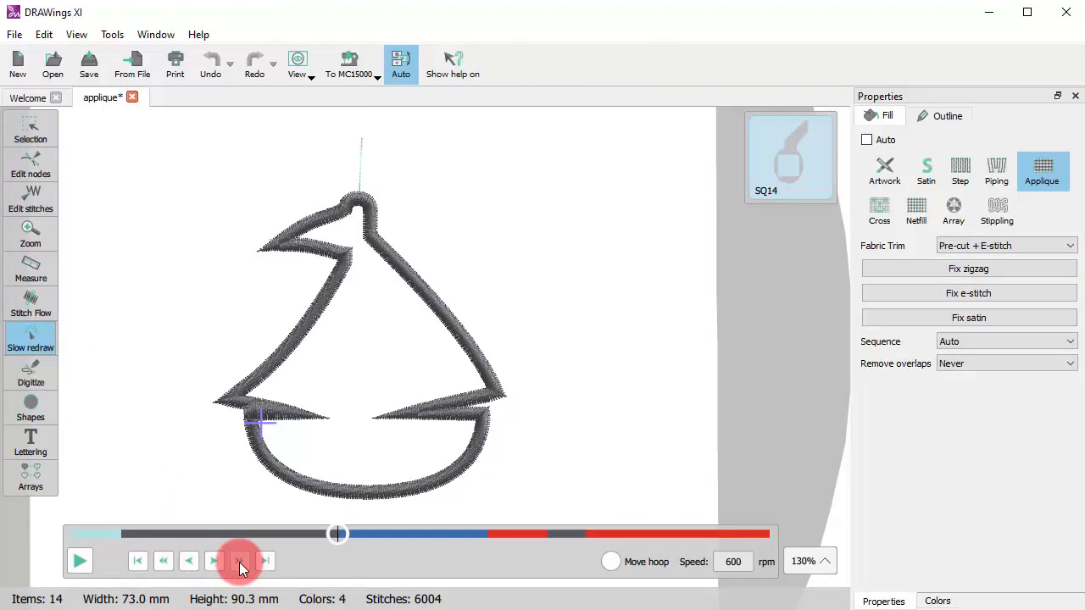
left_click(32, 132)
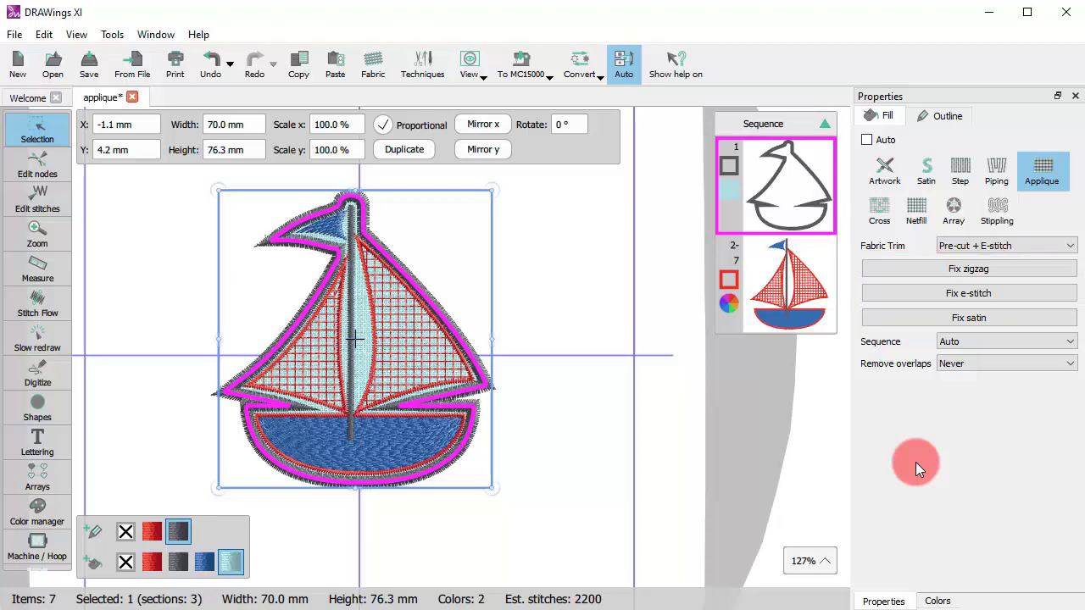
- Apply the Fix zigzag edge to the applique and set its outline density to 3 mm
left_click(966, 269)
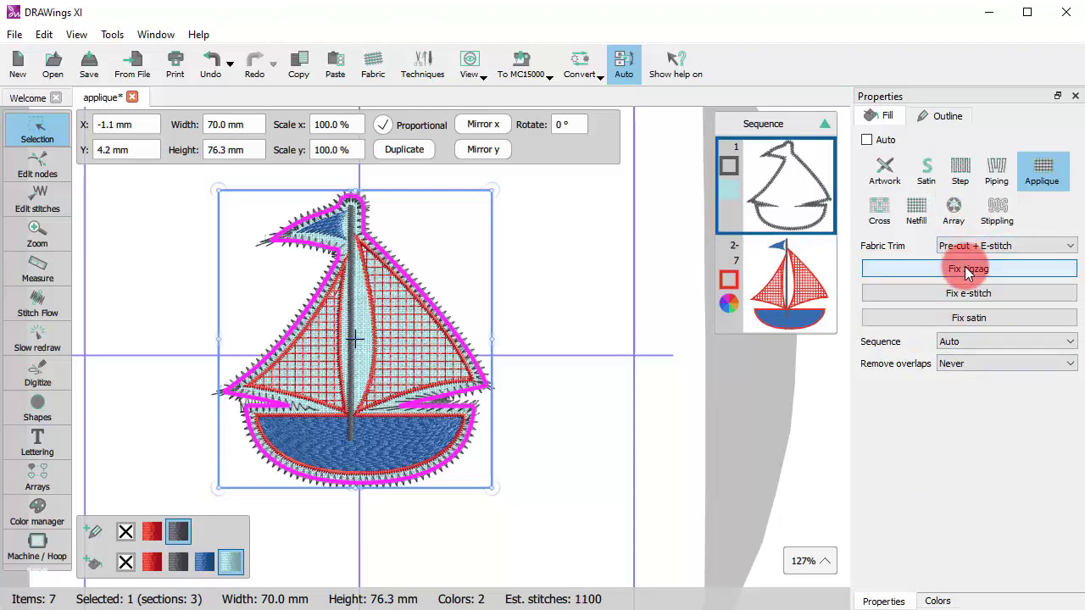
left_click(954, 116)
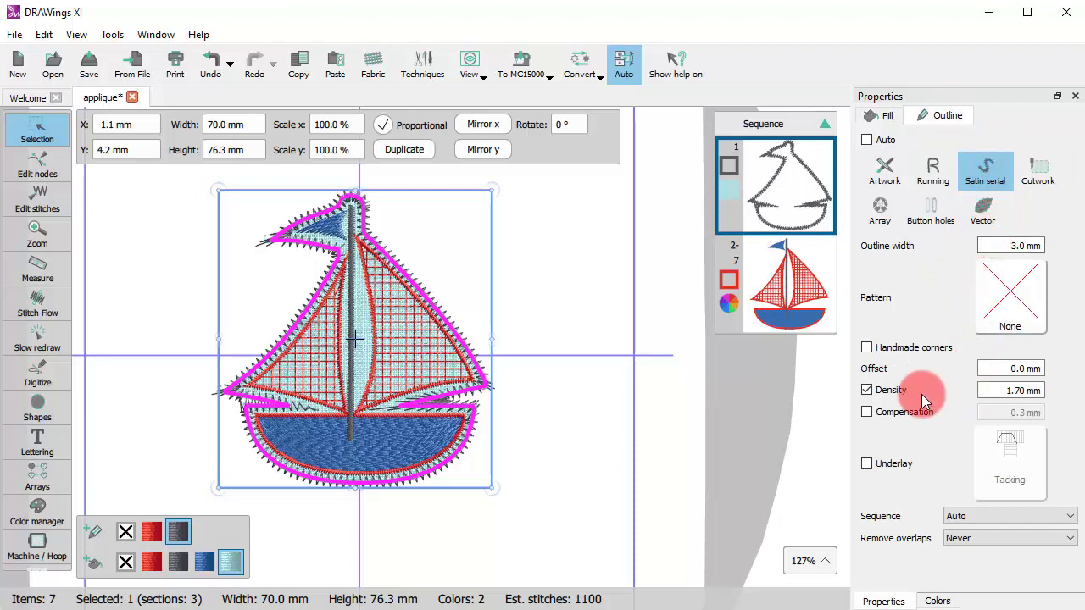
left_click_drag(1022, 393, 893, 389)
type("3")
key("Return")
- Apply the Fix e-stitch edge to the applique and change its running outline's stitch pattern to 10
left_click(900, 118)
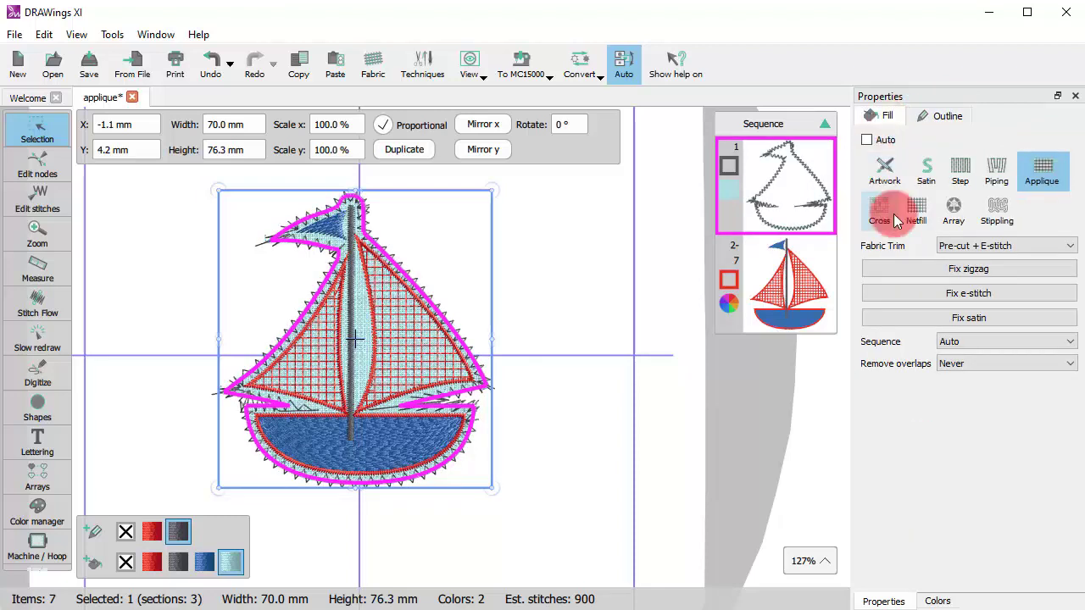
left_click(985, 296)
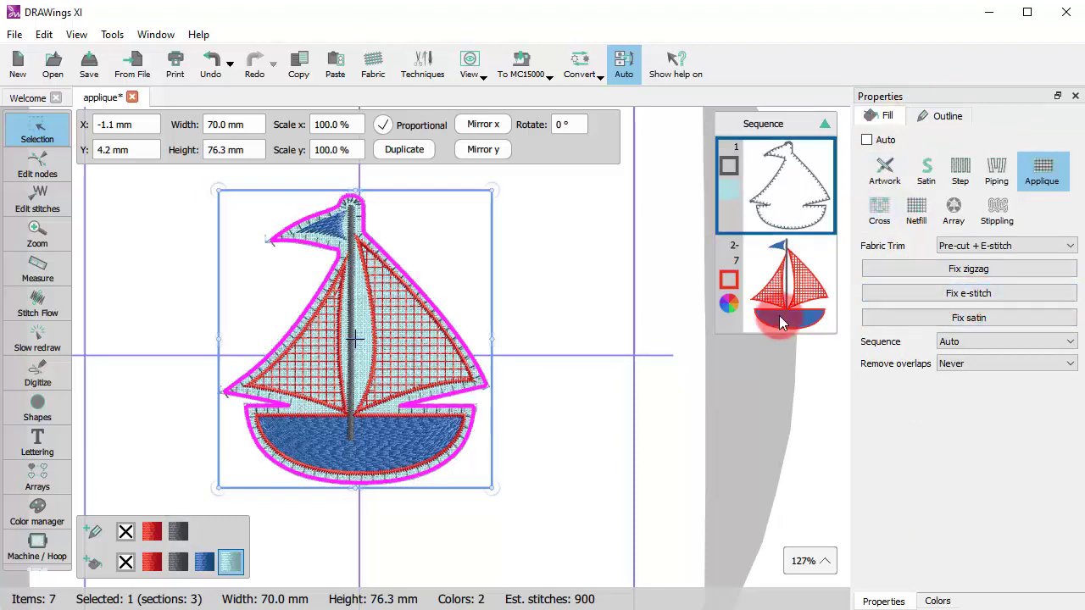
left_click(946, 115)
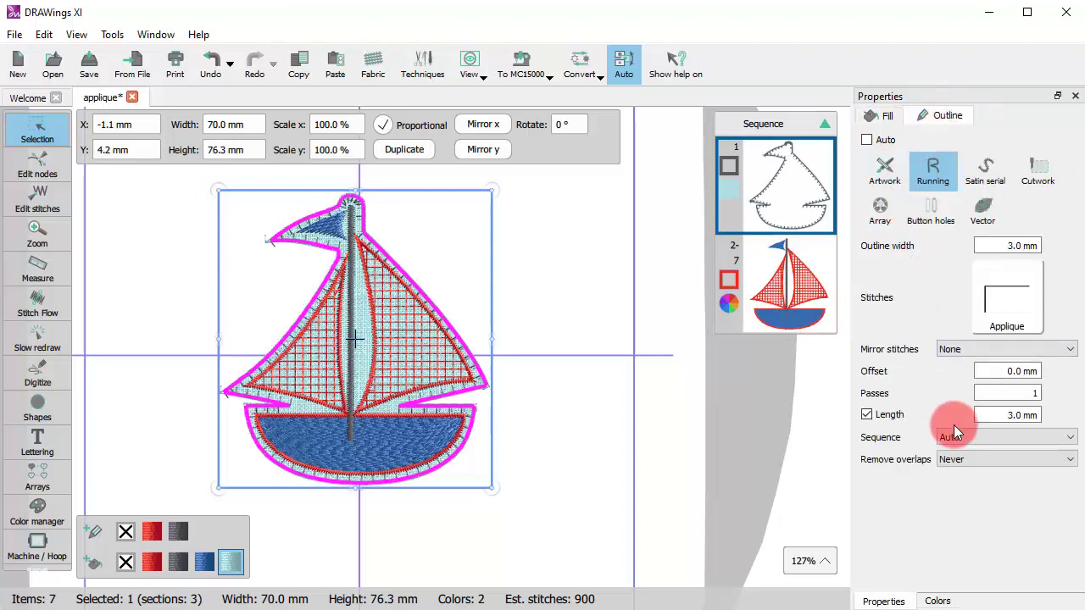
left_click(1027, 284)
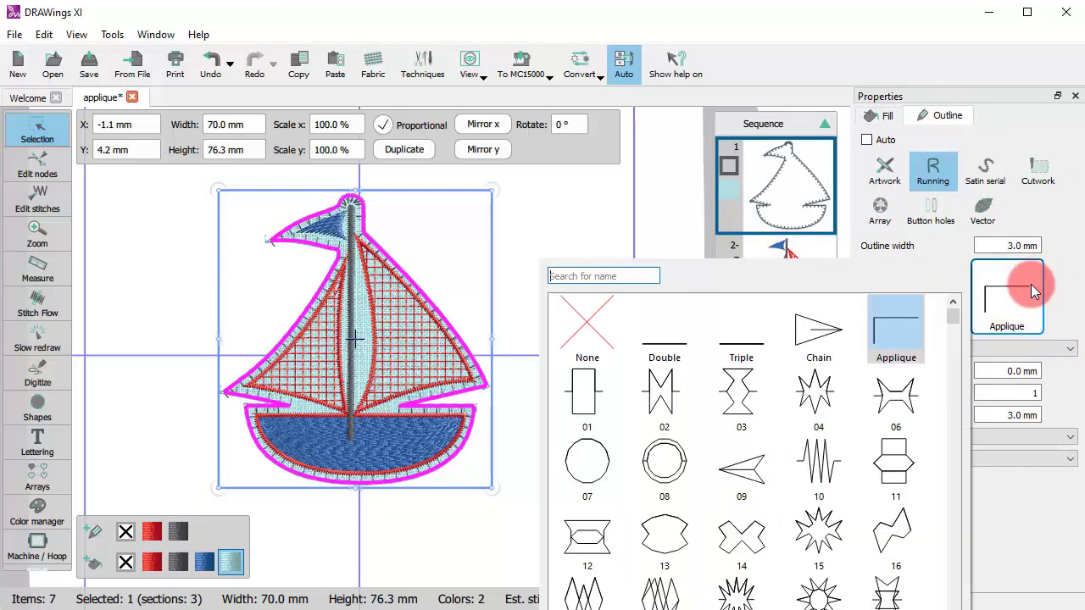
left_click(820, 456)
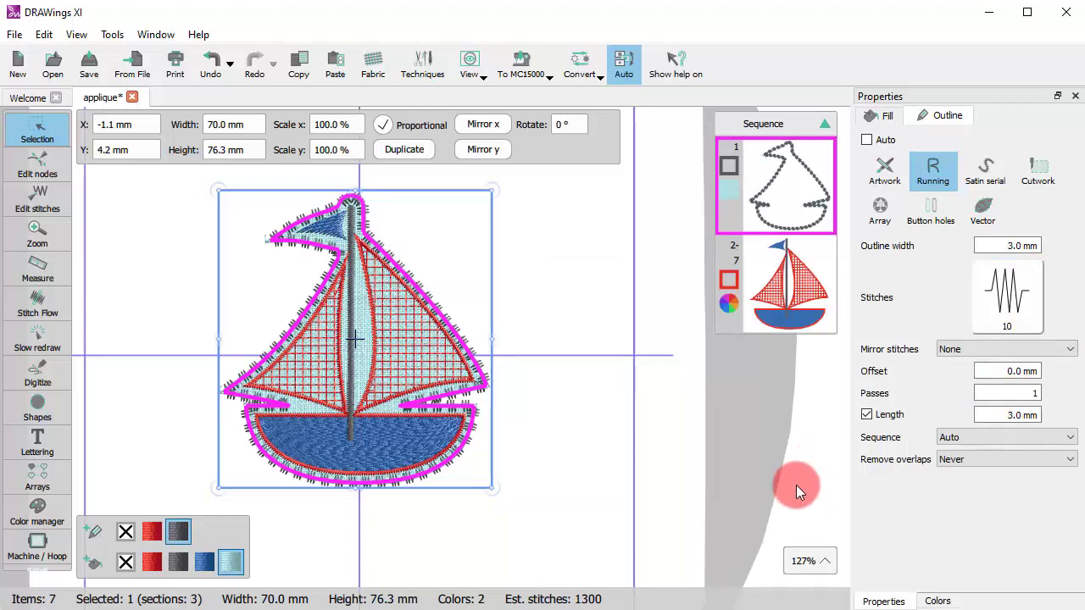
- Apply the Fix satin edge to the applique and display its outline settings
left_click(887, 116)
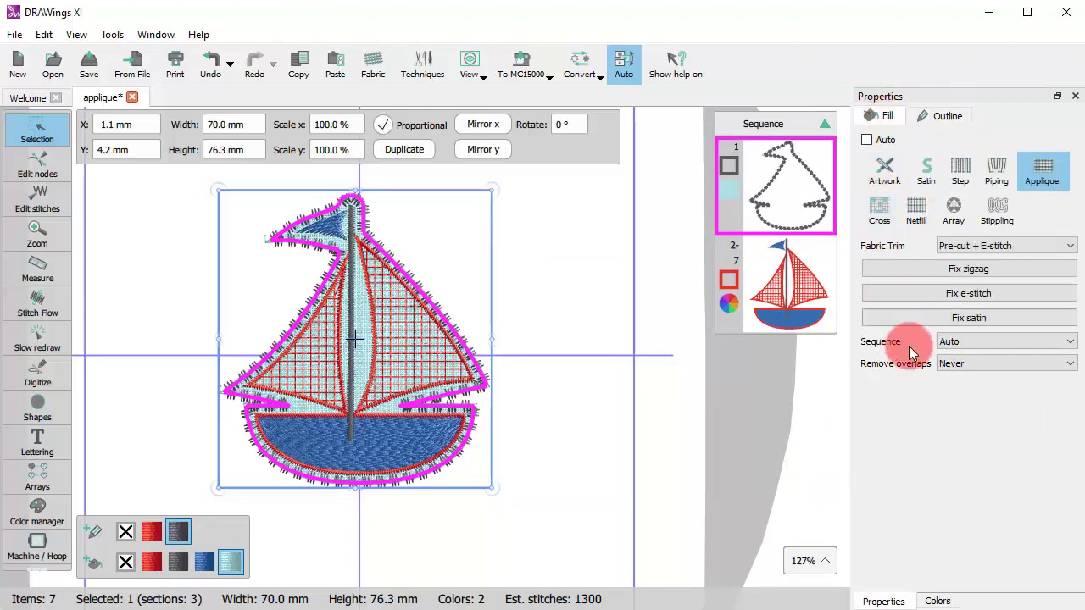
left_click(962, 317)
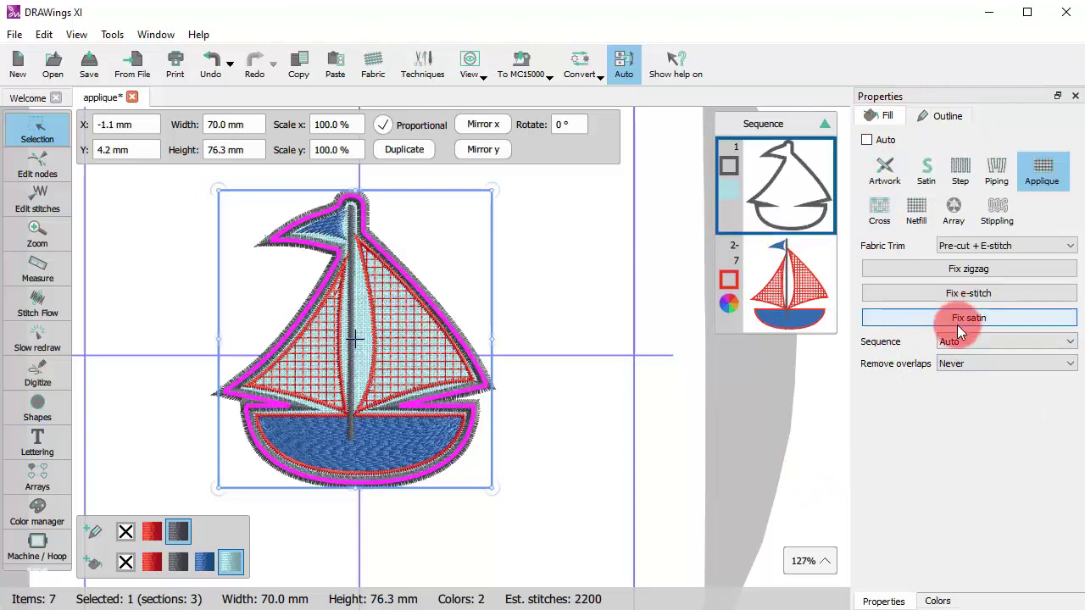
left_click(938, 118)
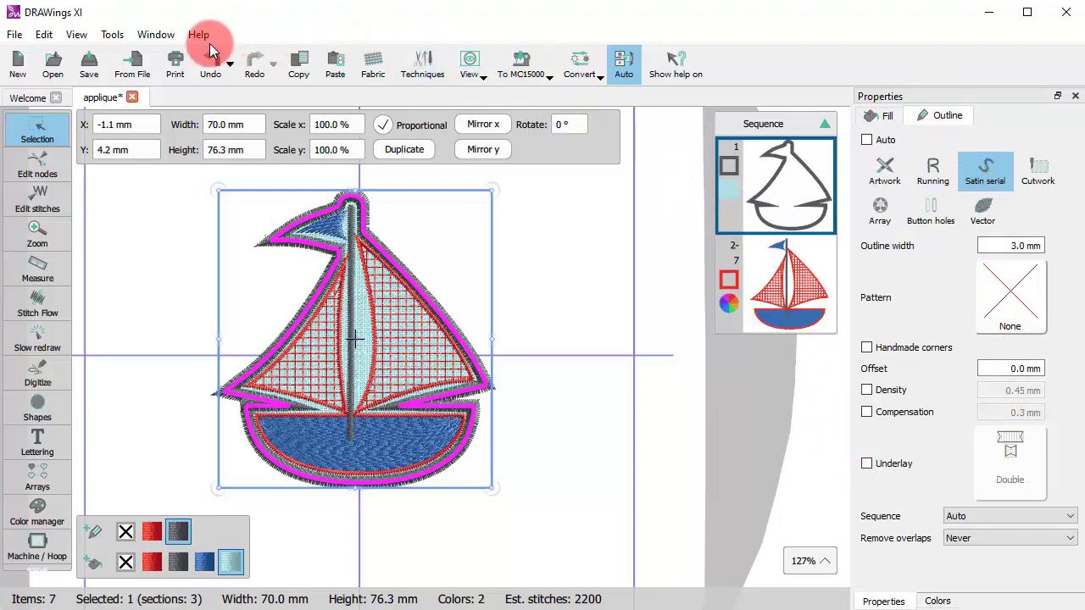
- Set the applique frame-out distance to 50 mm in the Optimizer Options and apply it
left_click(112, 34)
left_click(186, 111)
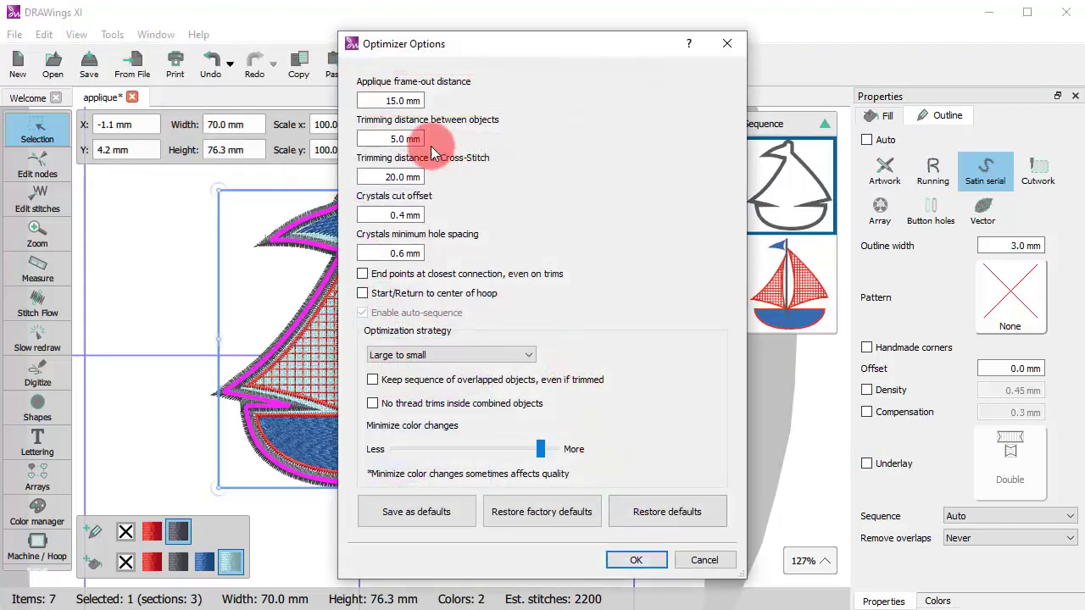
triple_click(392, 100)
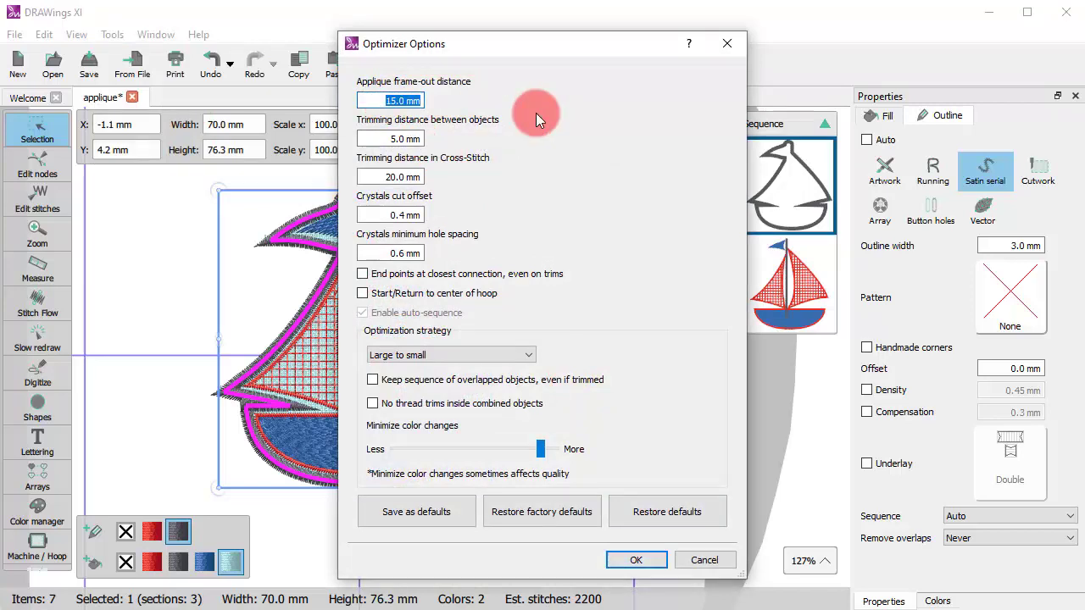
type("50")
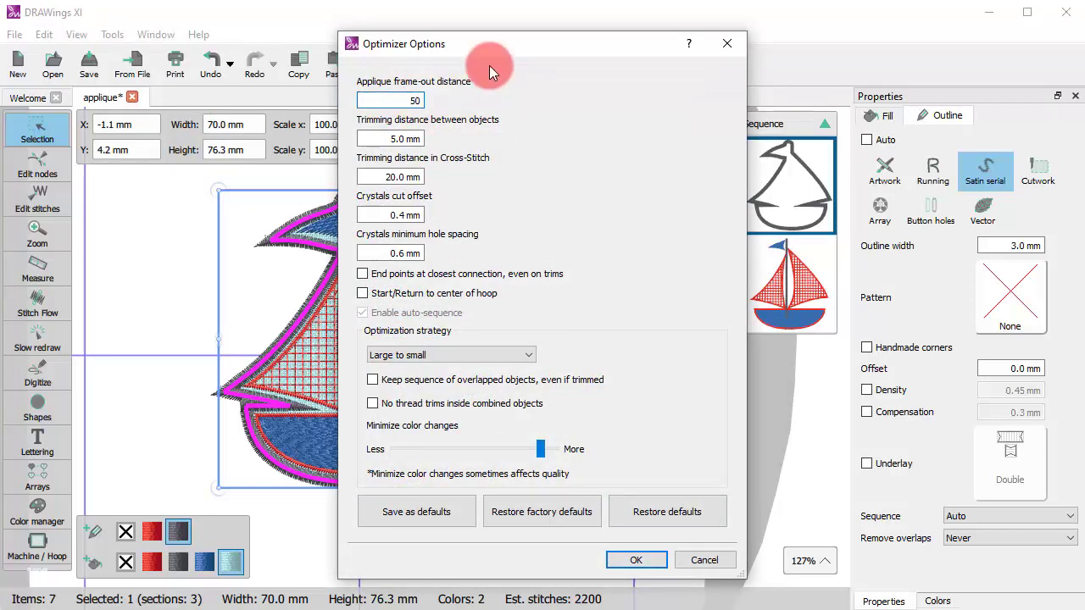
left_click(638, 559)
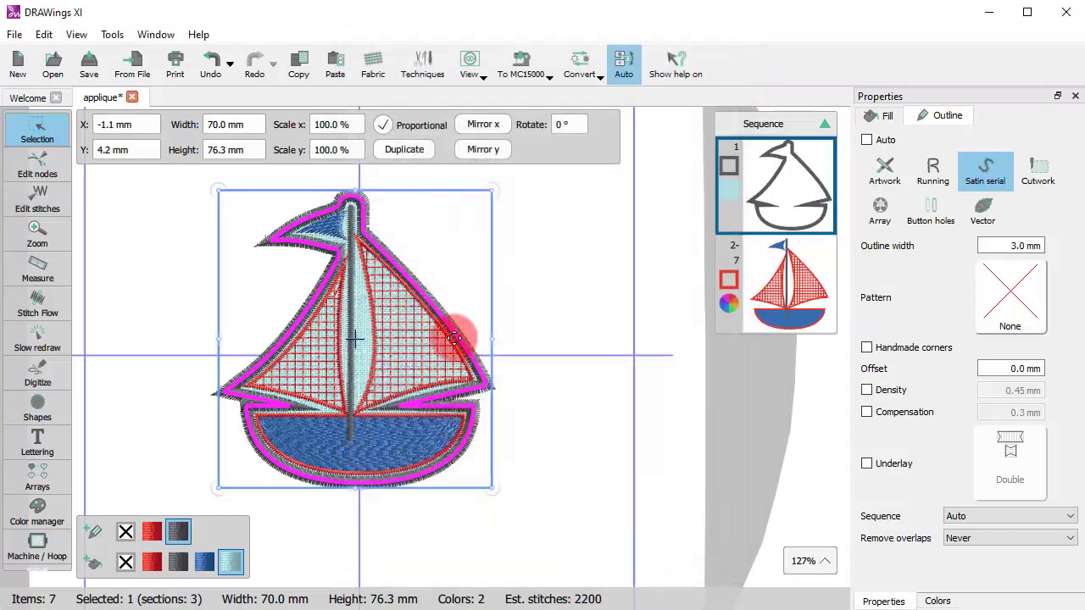
- Advance the Slow redraw simulation to the applique's frame-out and measure the distance upward from the mast top, returning to the selected applique
left_click(41, 343)
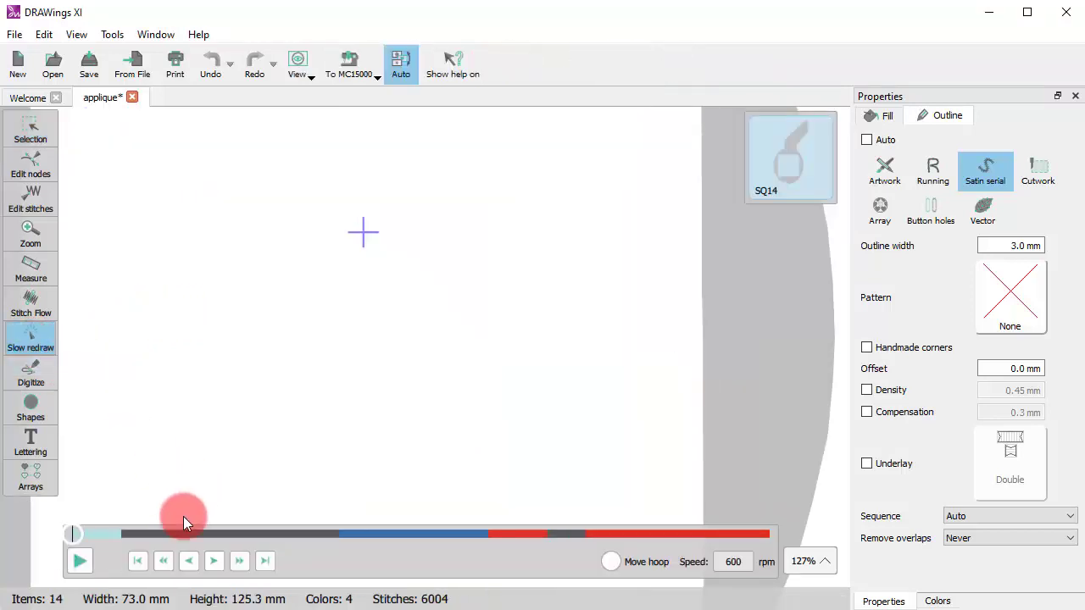
left_click(243, 560)
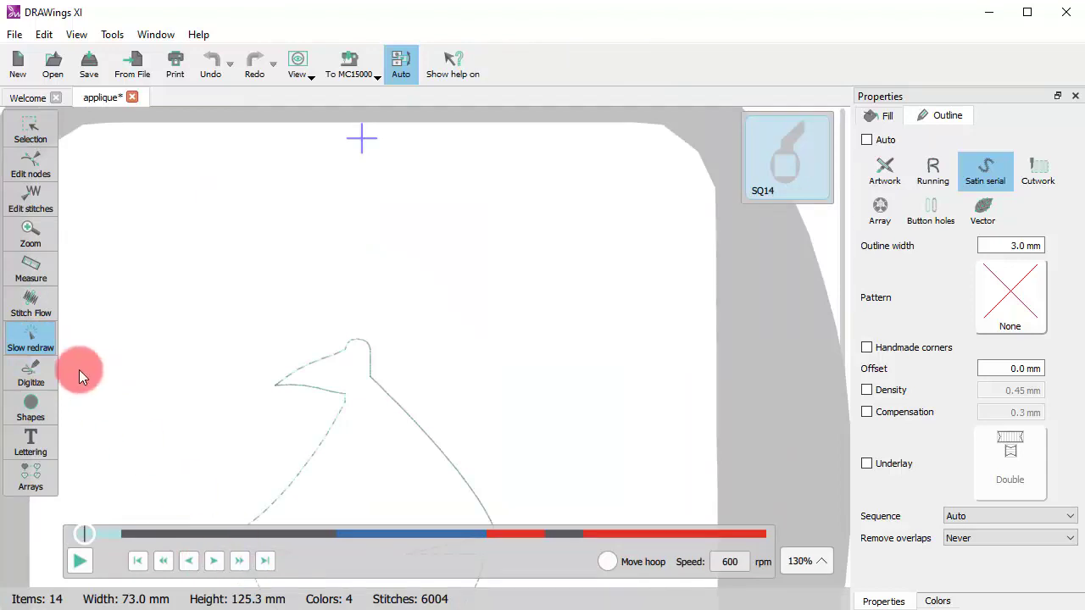
left_click(41, 263)
left_click_drag(364, 339, 368, 238)
left_click(59, 139)
left_click(334, 358)
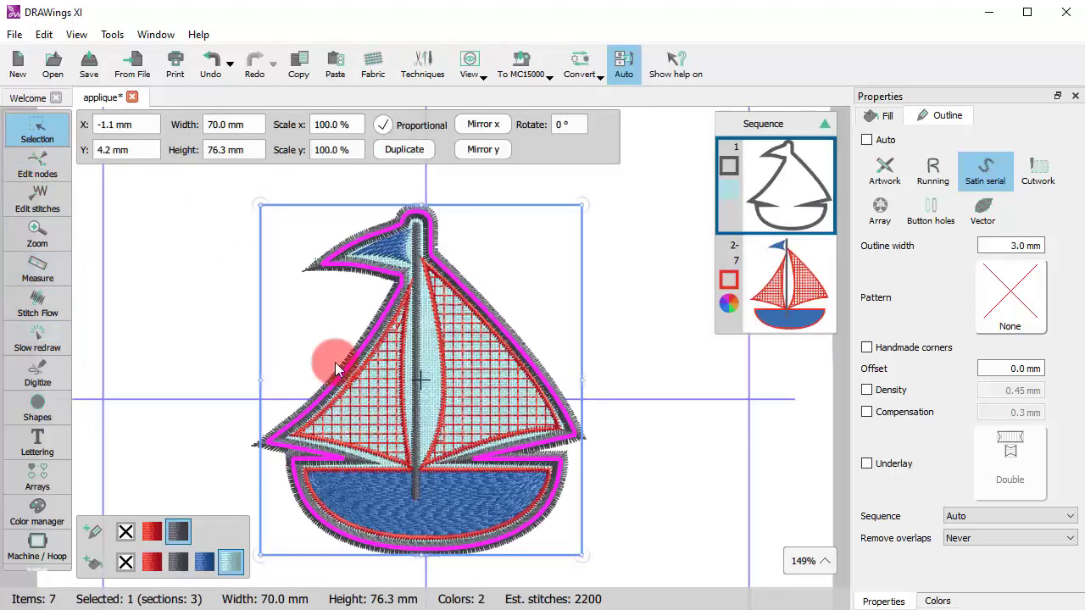